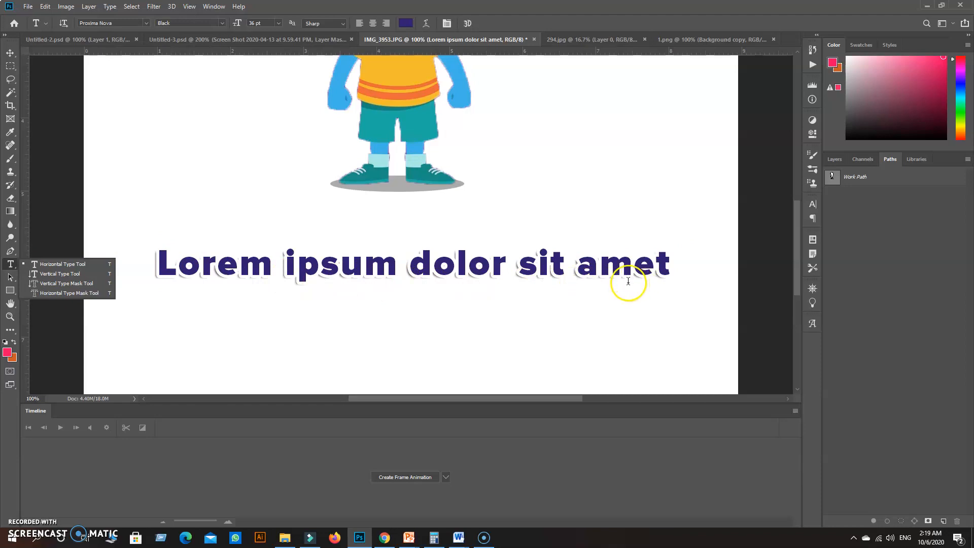
Step: Add the placeholder text "Lorem Ipsum" as vertical type and move it beside the character, near the canvas's upper-left corner
click(48, 274)
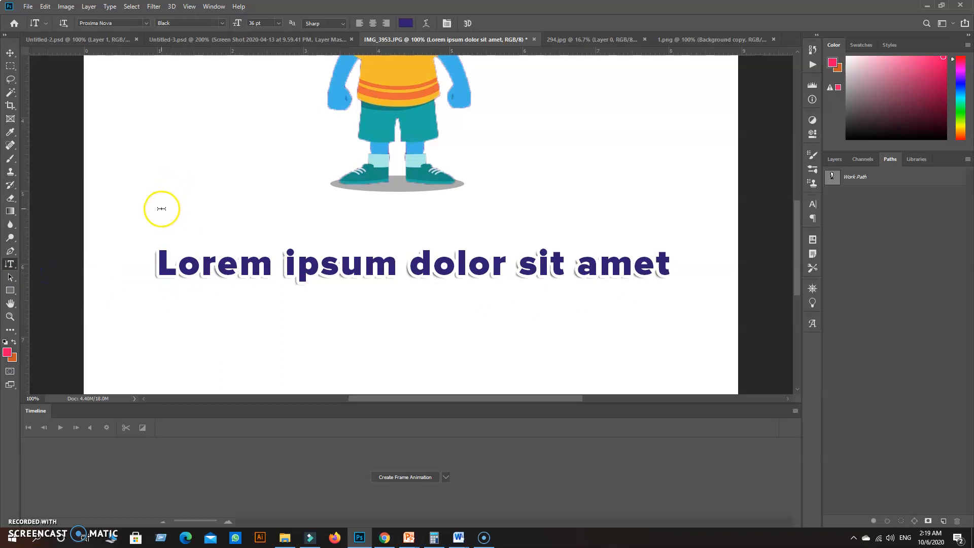
click(157, 135)
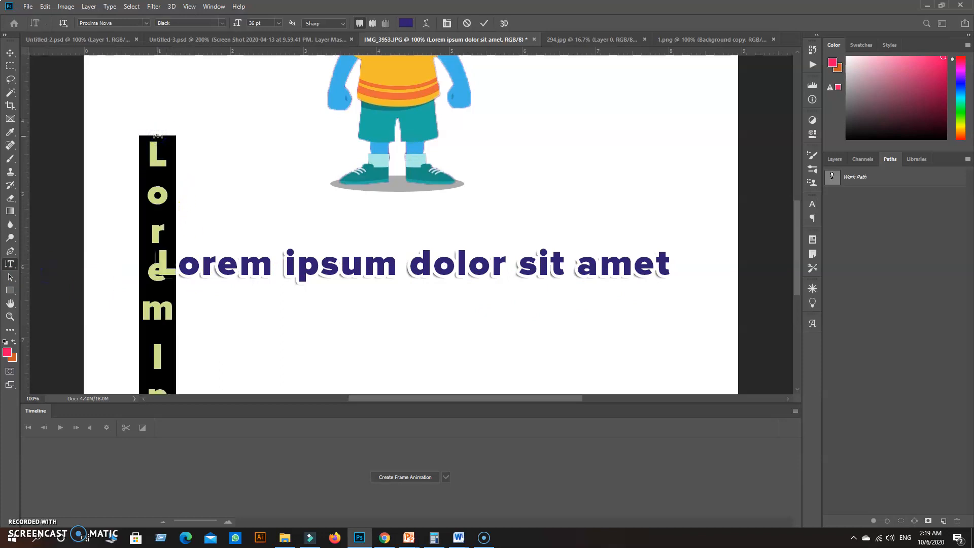
scroll(172, 152, down, 2)
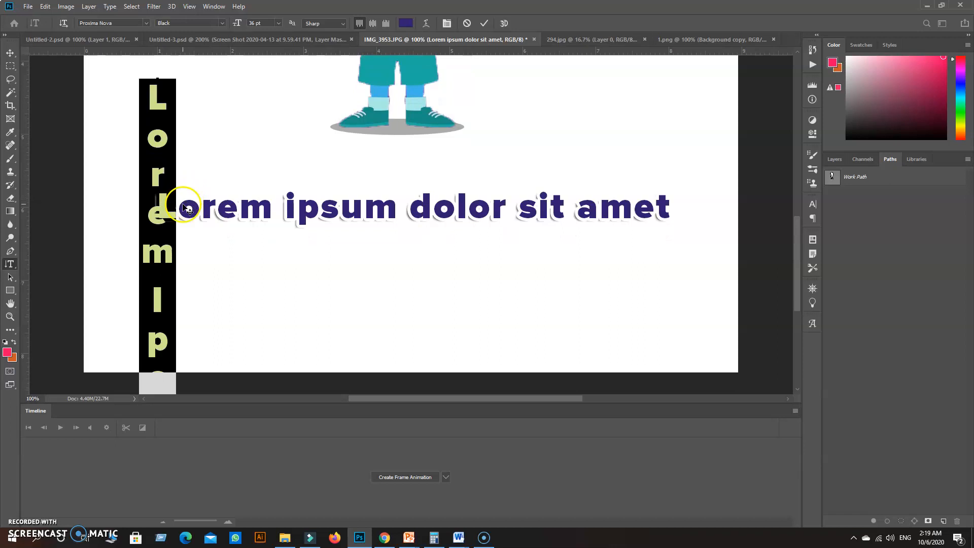
scroll(183, 205, up, 1)
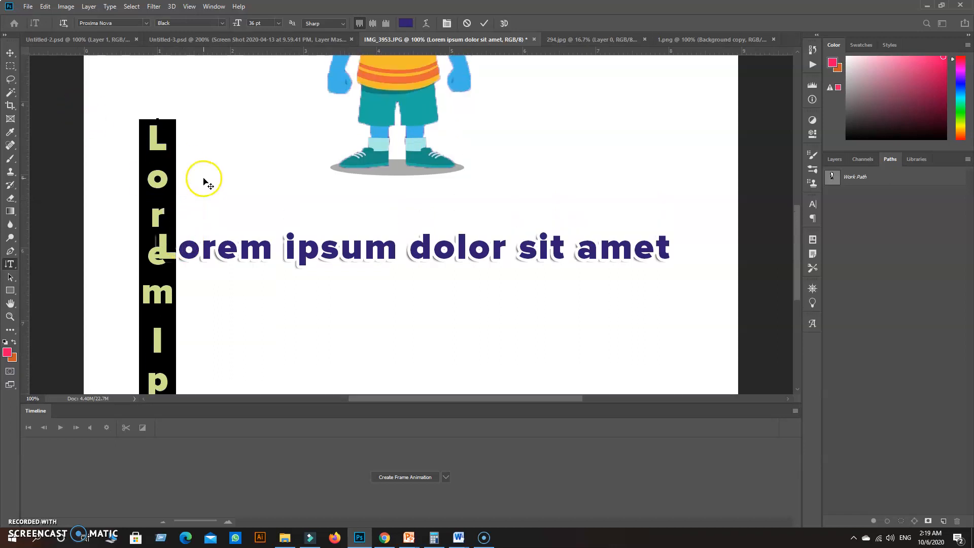
key(ctrl+minus)
key(ctrl+minus)
click(10, 53)
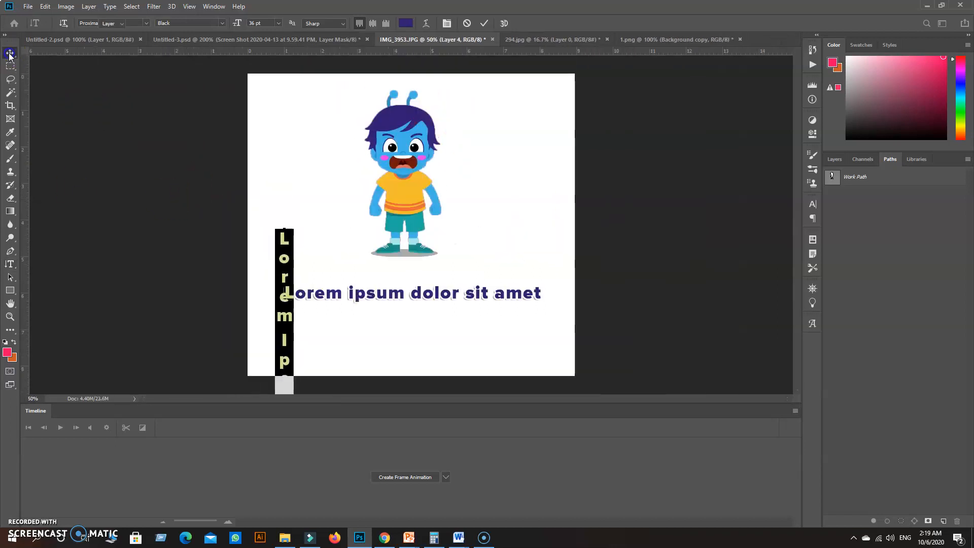
drag(282, 272, 276, 142)
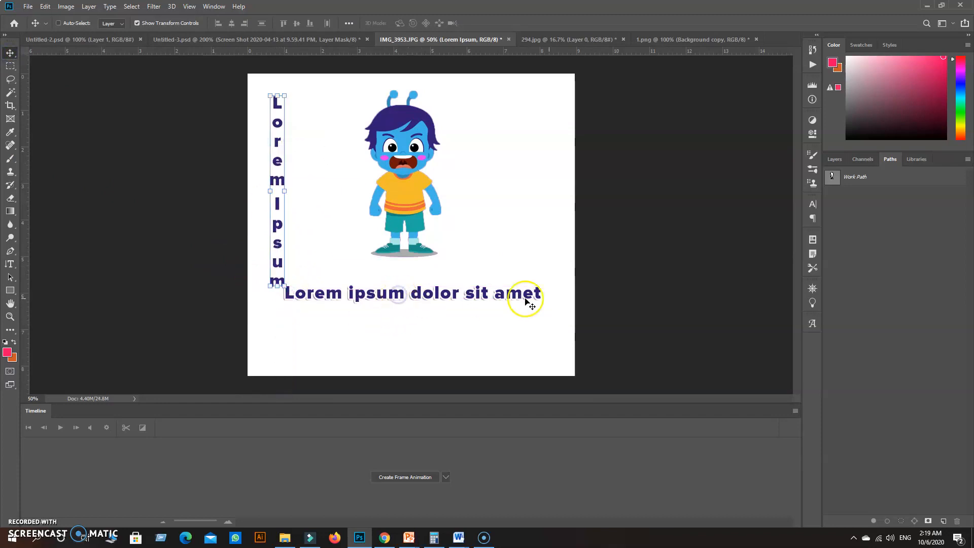
Step: Move the horizontal "Lorem ipsum dolor sit amet" text lower on the canvas using Auto-Select, and show the layer list
click(58, 23)
drag(399, 292, 405, 327)
click(833, 159)
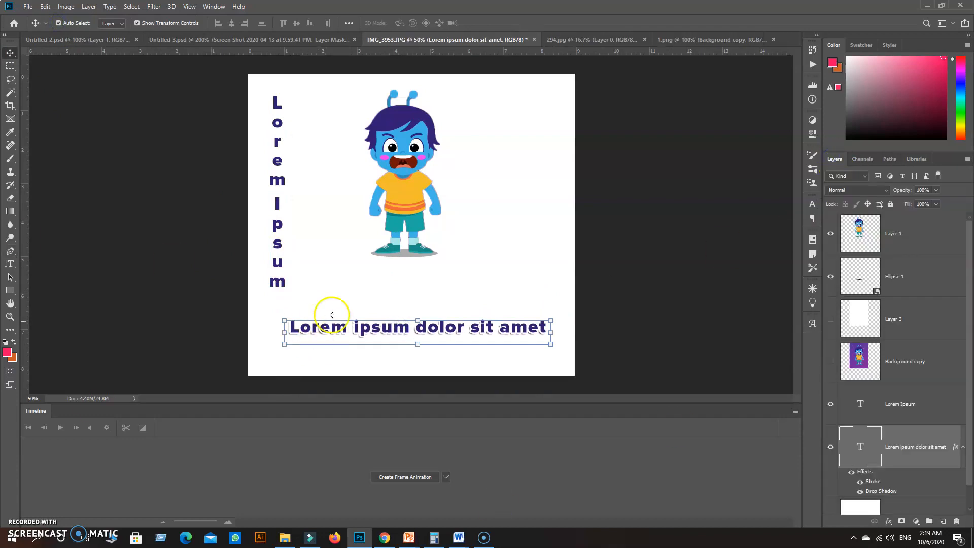
Step: Try a 6 px outside white Stroke and a Drop Shadow on the vertical "Lorem Ipsum" text layer, and undo them
click(279, 189)
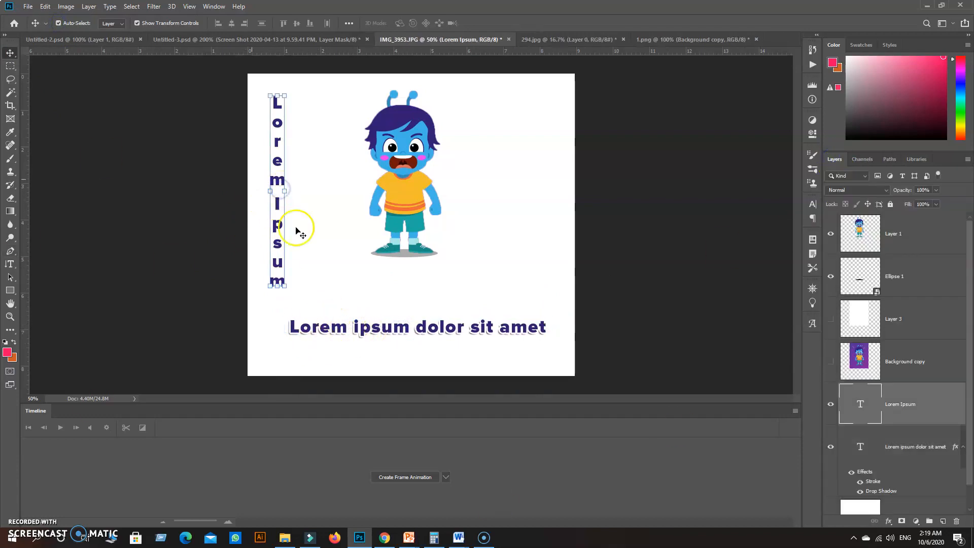
click(10, 264)
click(53, 269)
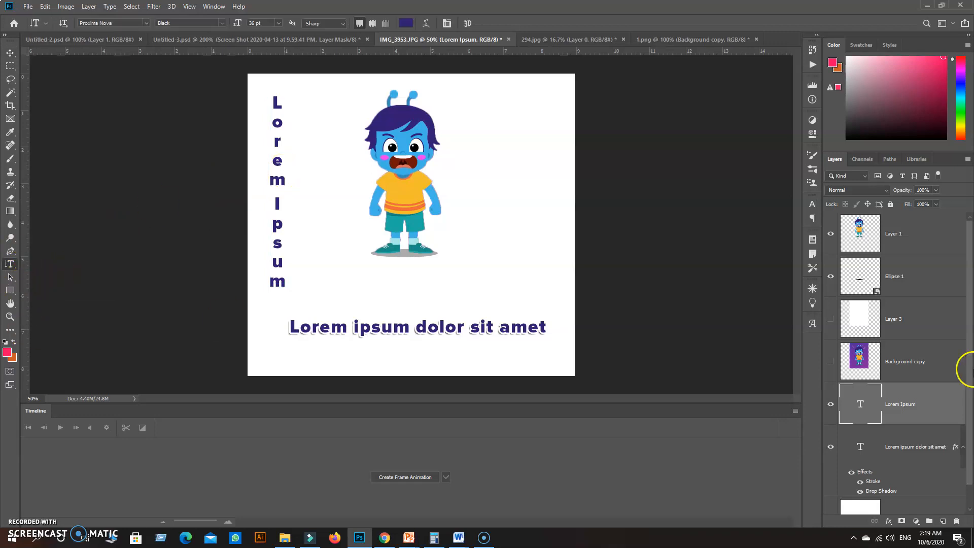
right_click(900, 406)
click(798, 79)
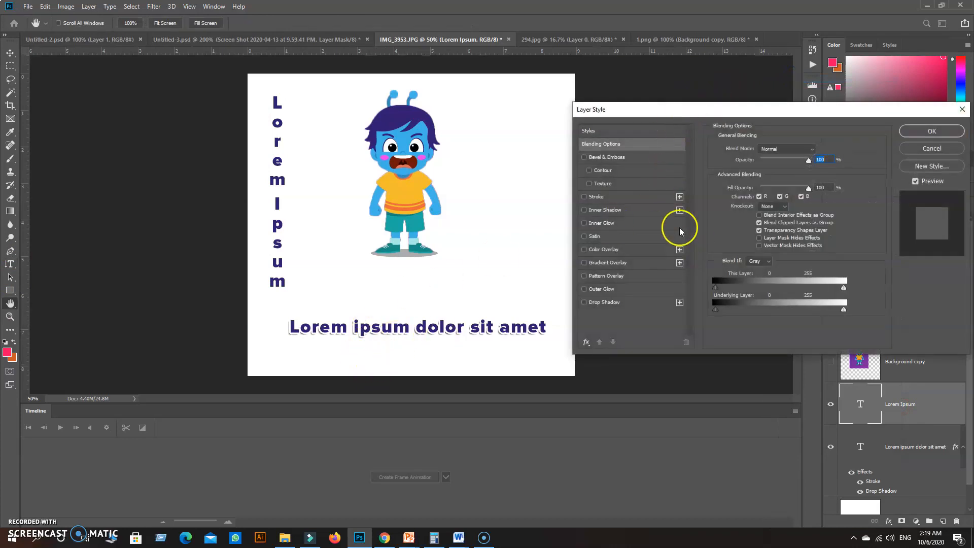
click(596, 197)
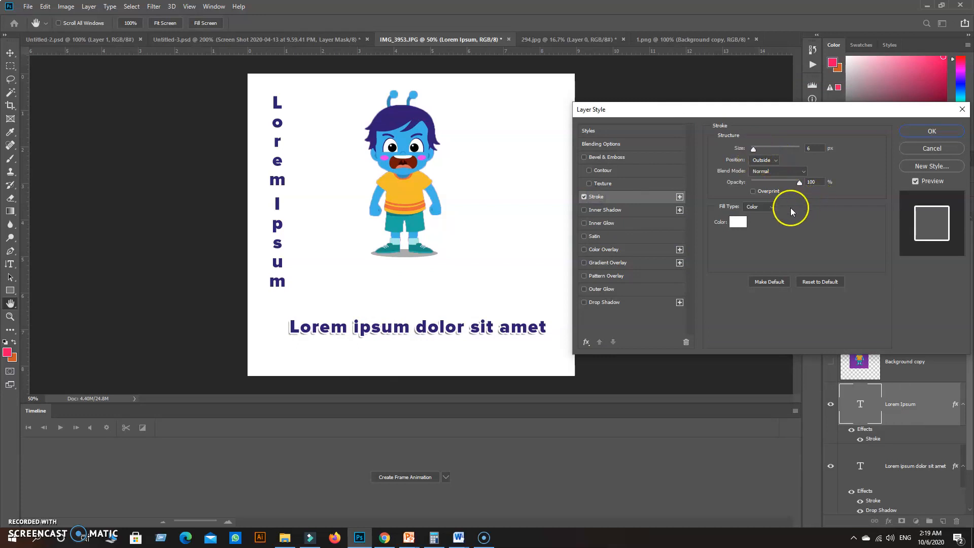
click(610, 301)
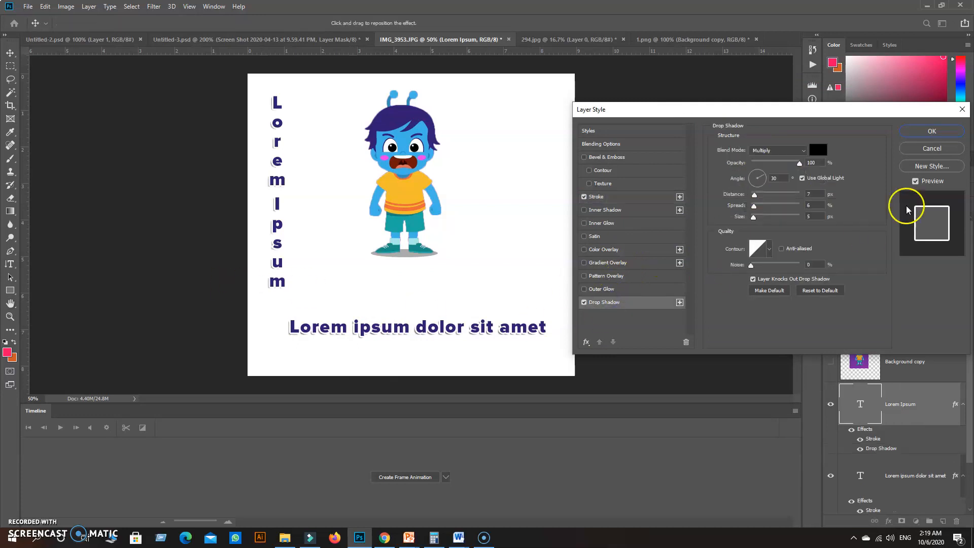
click(932, 131)
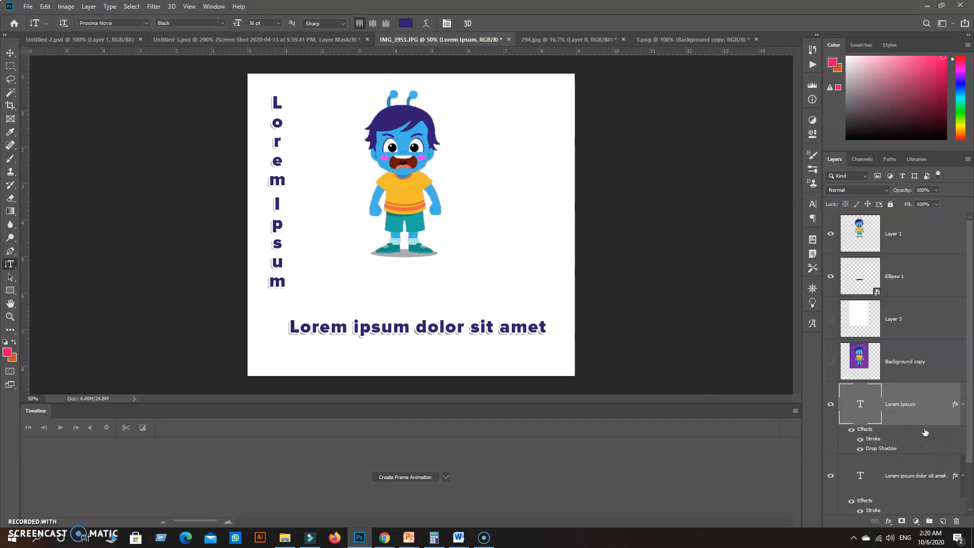
key(ctrl+z)
Step: Copy the layer style of the "Lorem ipsum dolor sit amet" layer and paste it onto the vertical "Lorem Ipsum" layer
scroll(924, 431, down, 1)
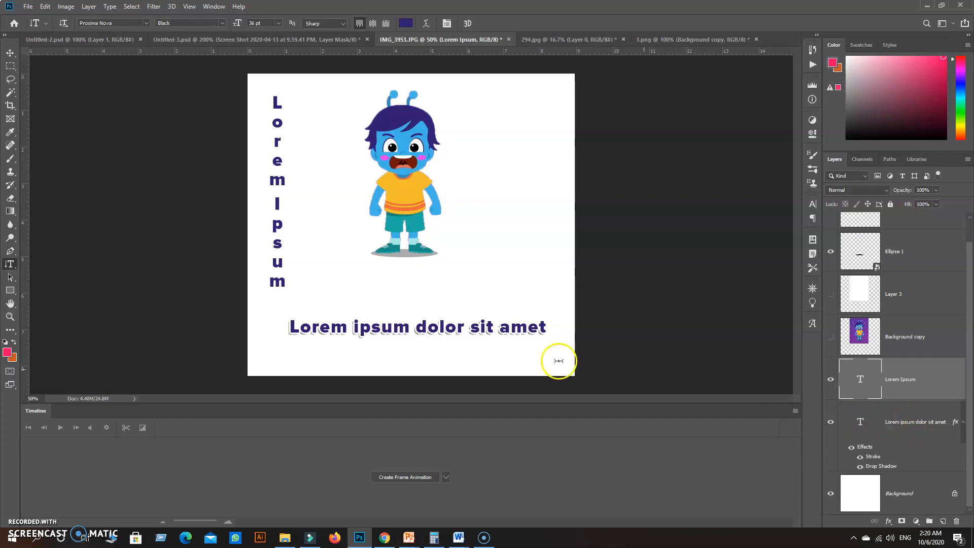
click(915, 424)
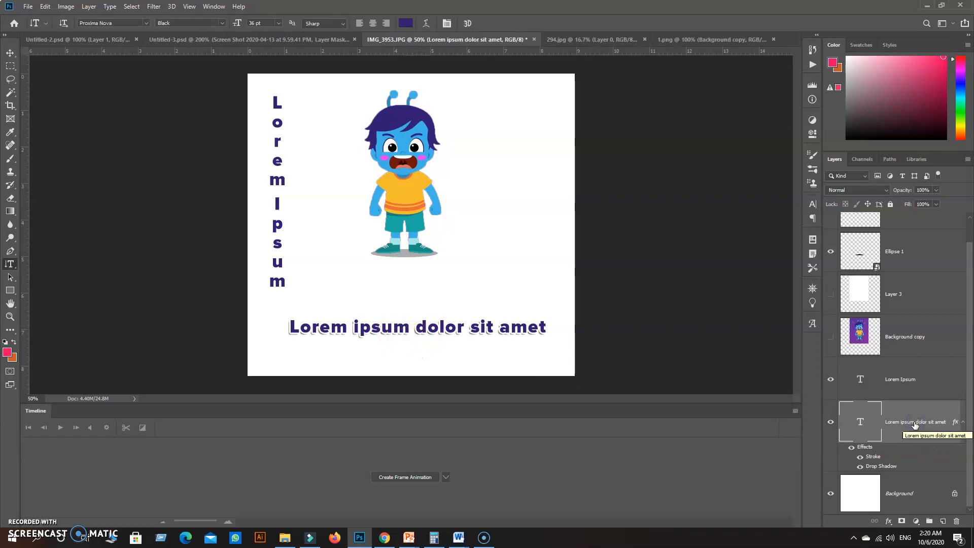
mouse_move(915, 424)
mouse_down()
mouse_move(897, 426)
mouse_move(893, 408)
mouse_move(900, 428)
mouse_move(472, 356)
mouse_move(446, 327)
mouse_move(858, 403)
mouse_move(908, 422)
mouse_up()
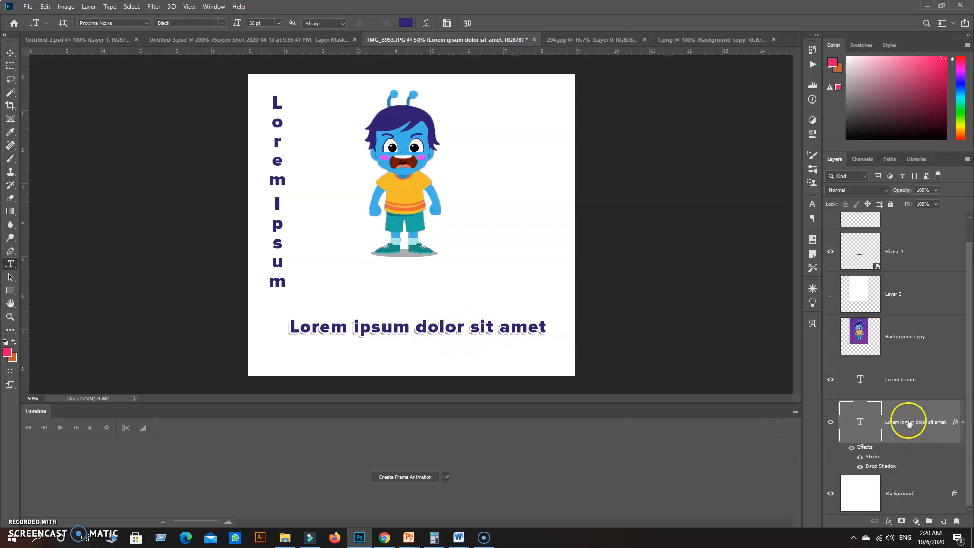
right_click(908, 423)
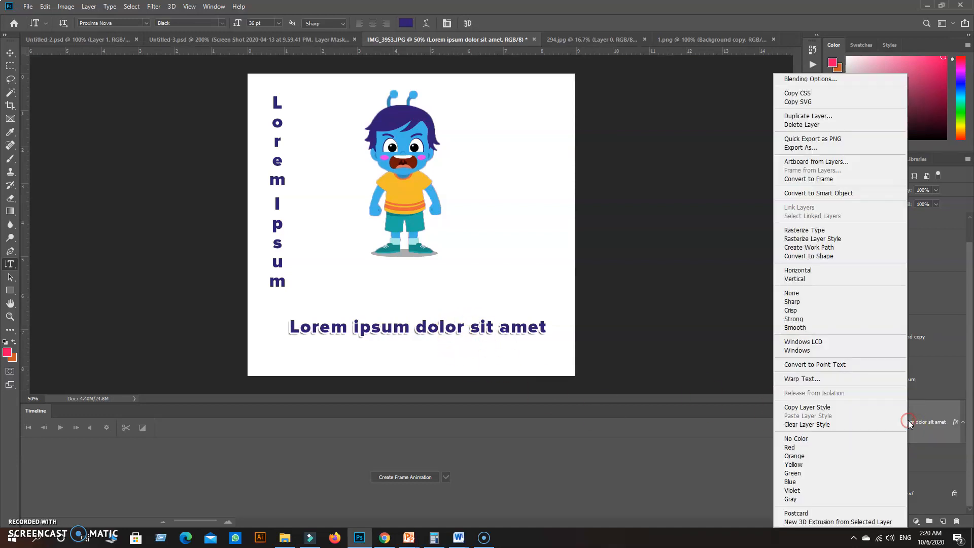
click(808, 409)
click(894, 384)
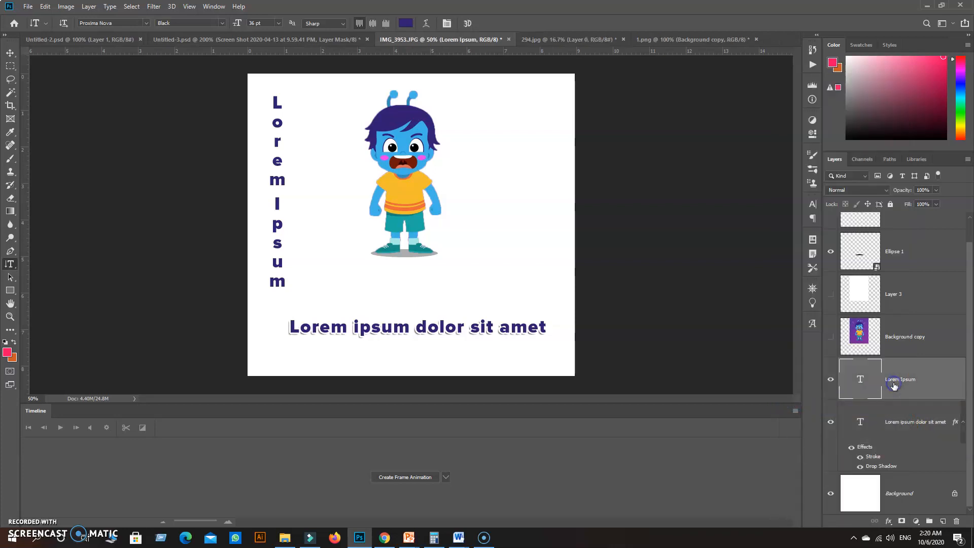
right_click(893, 383)
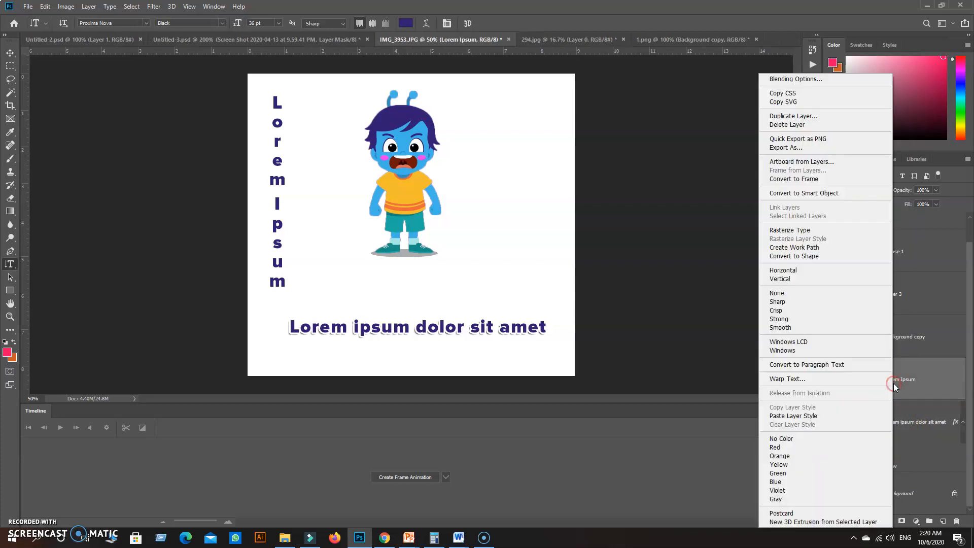
click(801, 416)
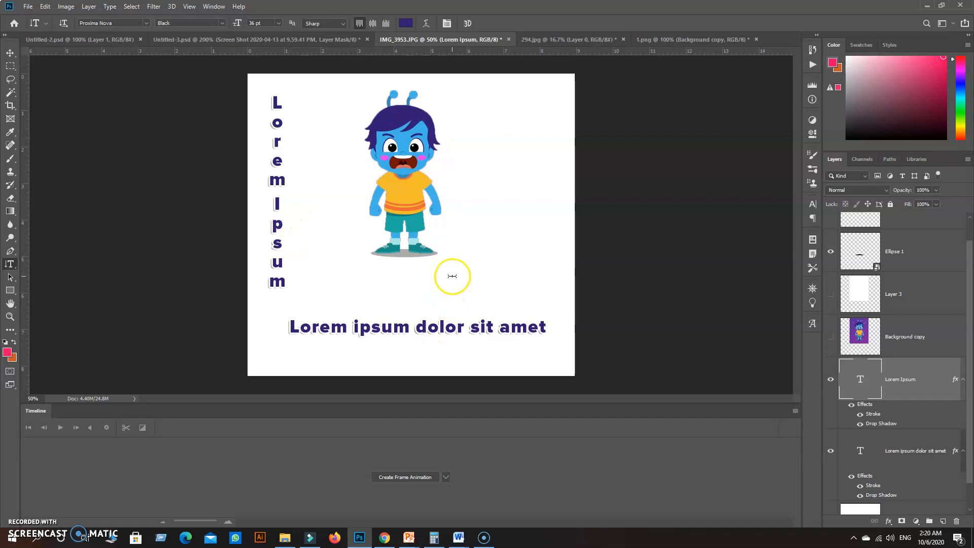
click(10, 279)
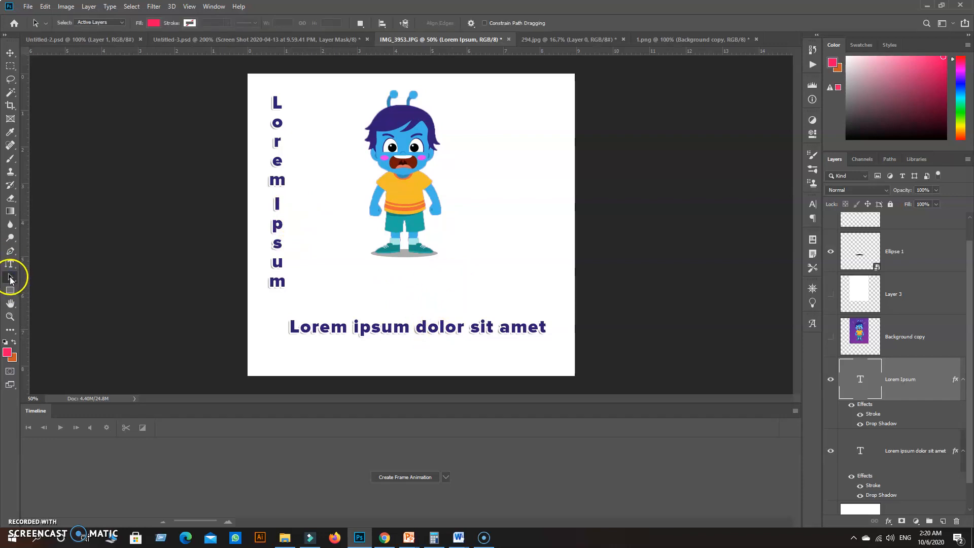
click(10, 279)
click(14, 282)
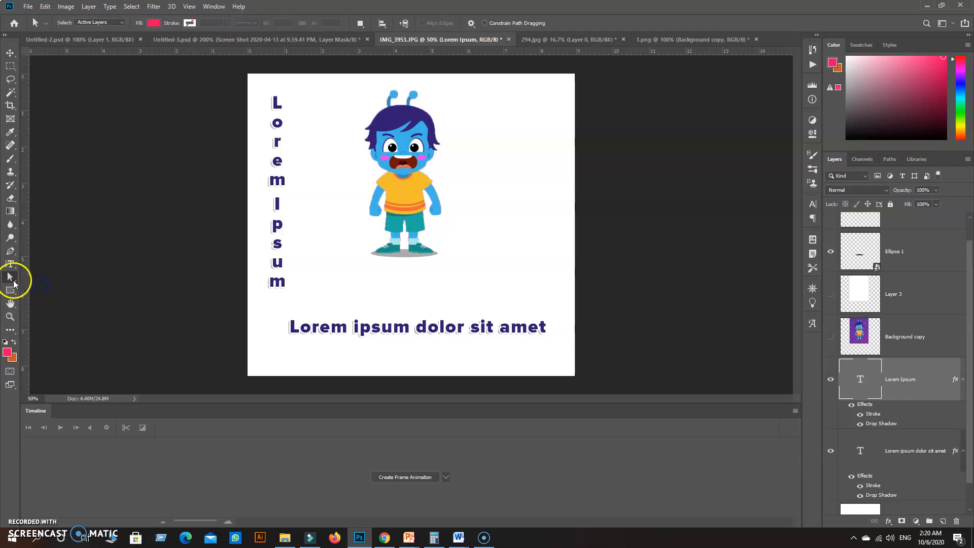
right_click(16, 278)
click(23, 280)
Step: Create a new blank document and draw a rectangle shape of about 574 × 550 px on the canvas's left half
key(ctrl+n)
key(Return)
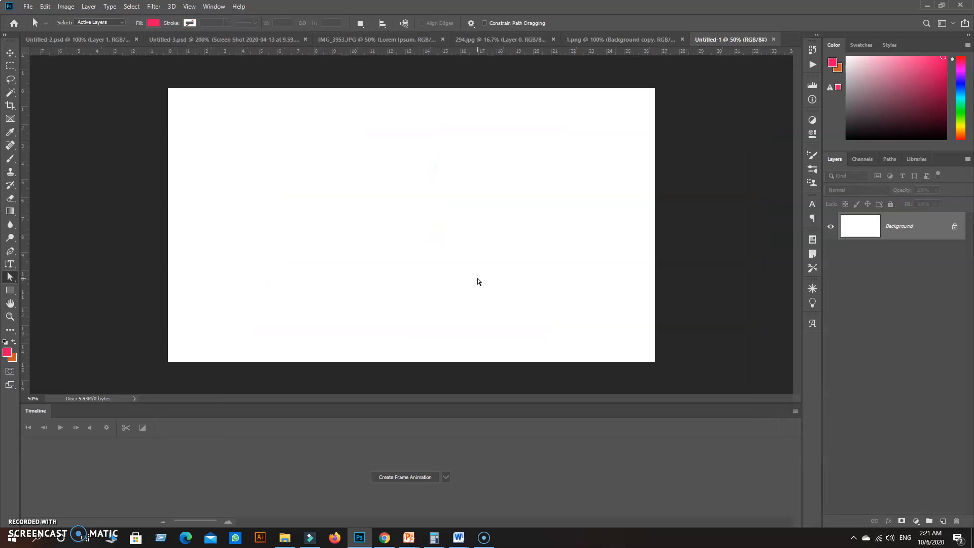
click(9, 290)
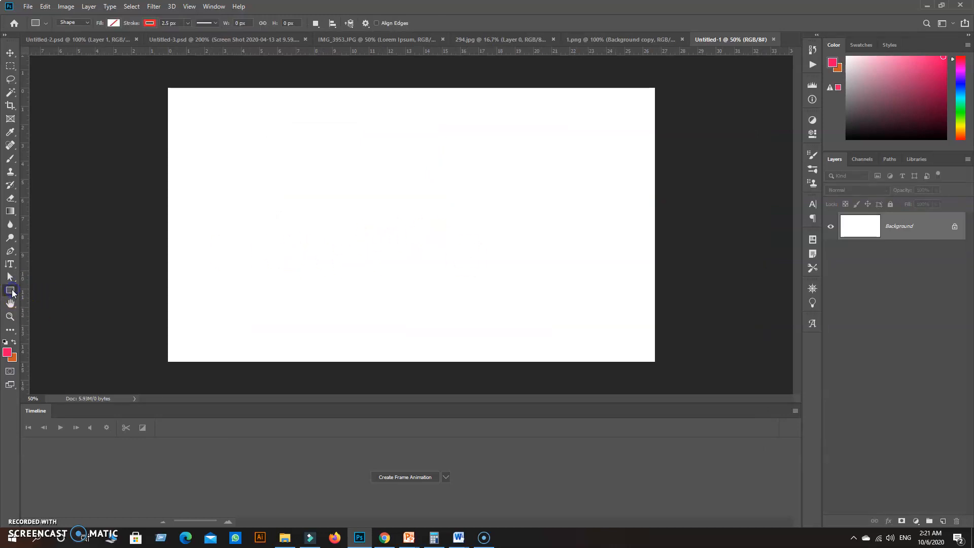
drag(234, 158, 379, 297)
Step: Remove the rectangle's stroke and give the shape a solid pink fill from the recently used colors
click(114, 23)
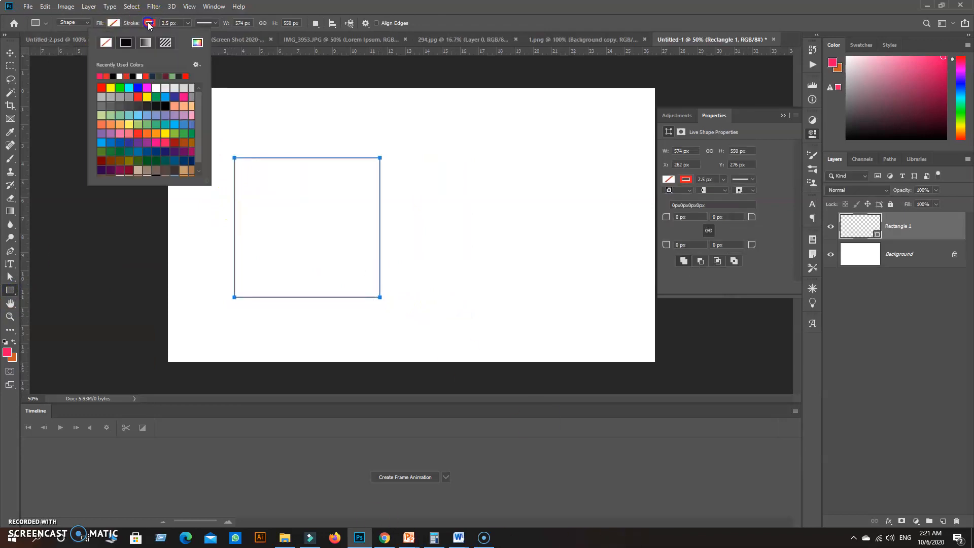
click(106, 43)
click(114, 23)
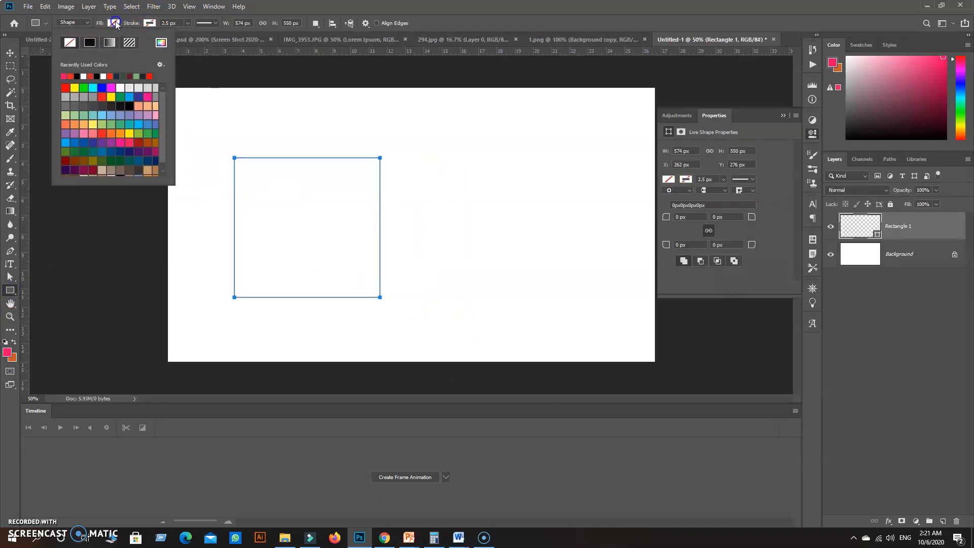
click(161, 43)
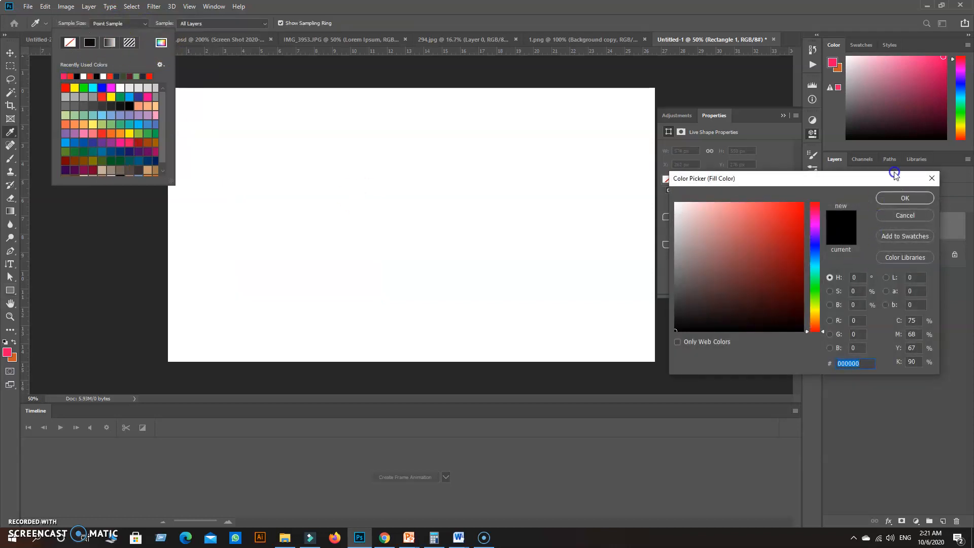
click(883, 199)
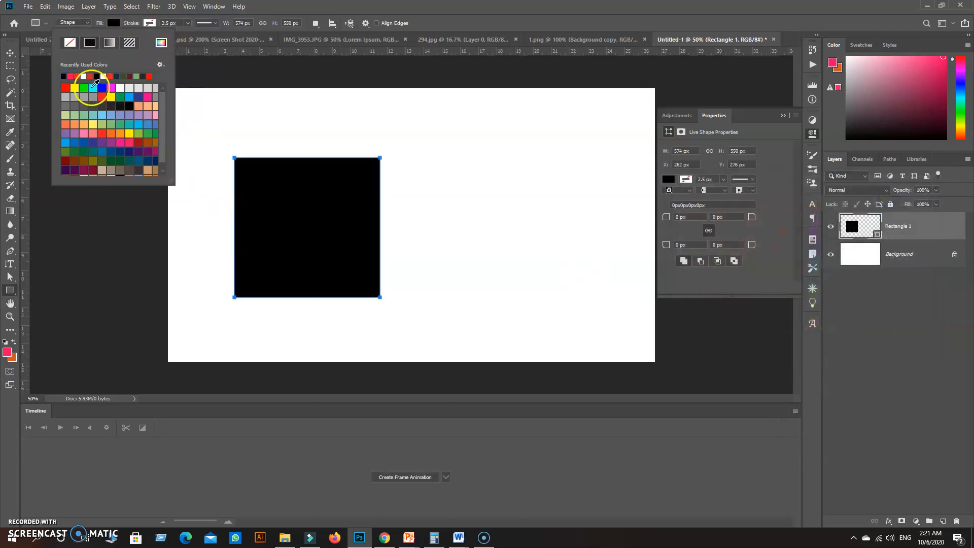
click(64, 88)
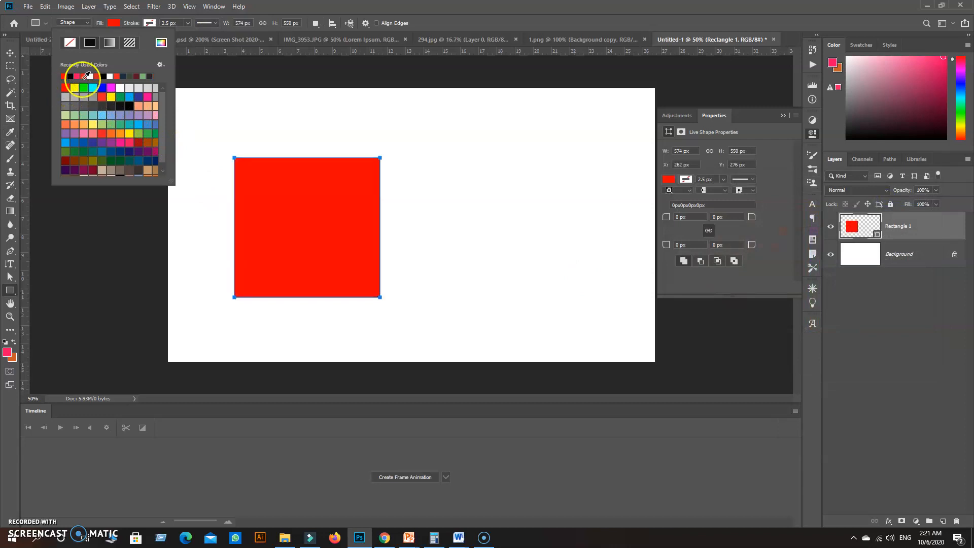
click(85, 76)
Step: Shift the pink rectangle slightly down and right, and pull its upper-left anchor point inward to reshape it
click(11, 53)
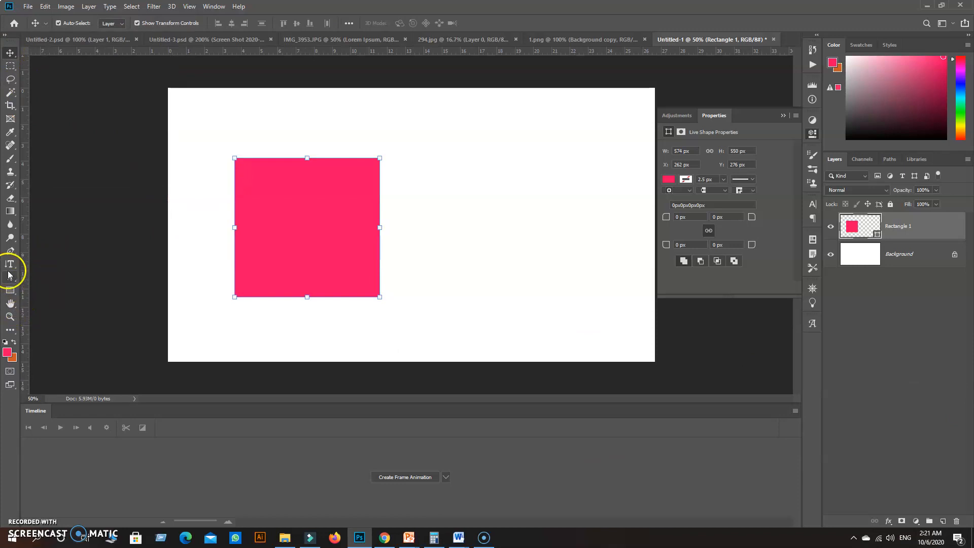
click(10, 277)
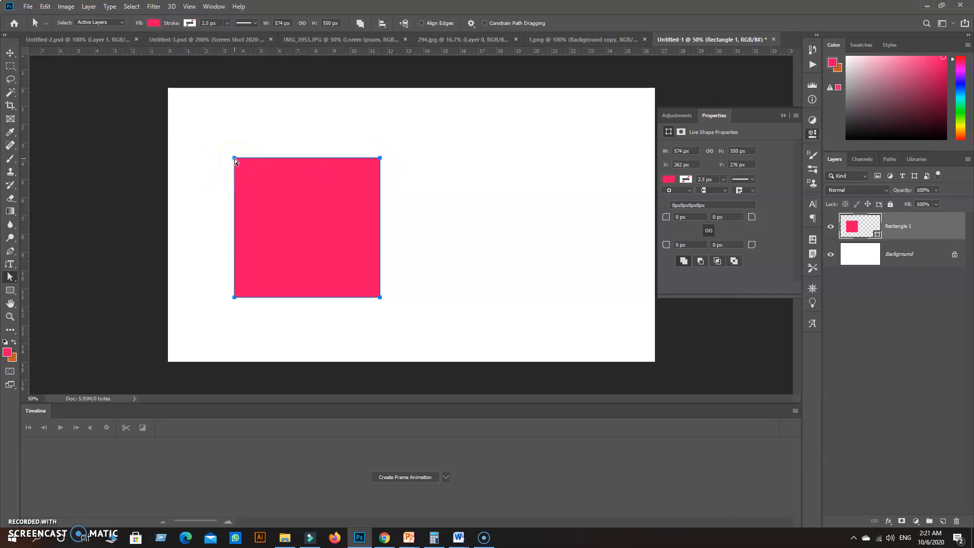
drag(235, 160, 337, 143)
click(459, 199)
drag(361, 301, 326, 252)
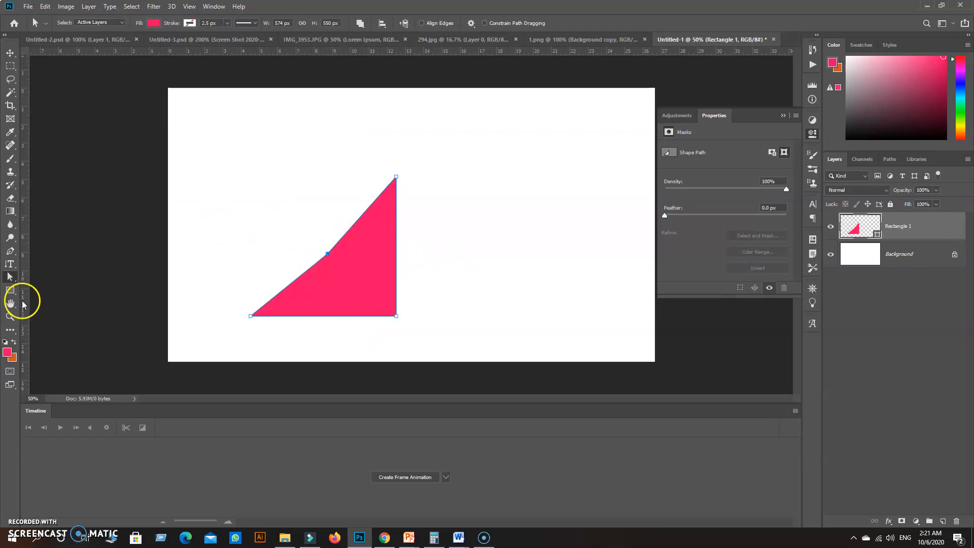
Step: Draw a pink ellipse of about 514 × 534 px to the right of the reshaped rectangle
click(11, 290)
click(33, 310)
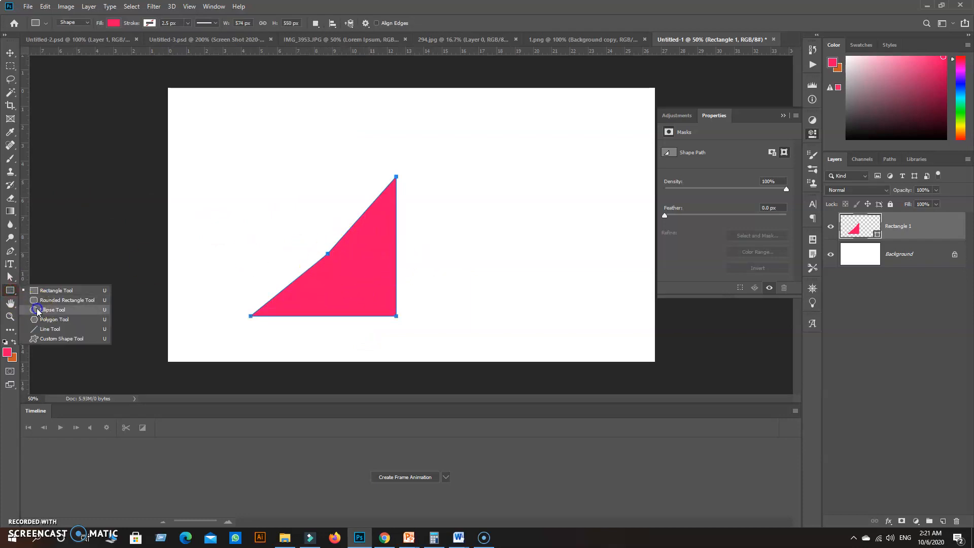
drag(431, 142, 561, 277)
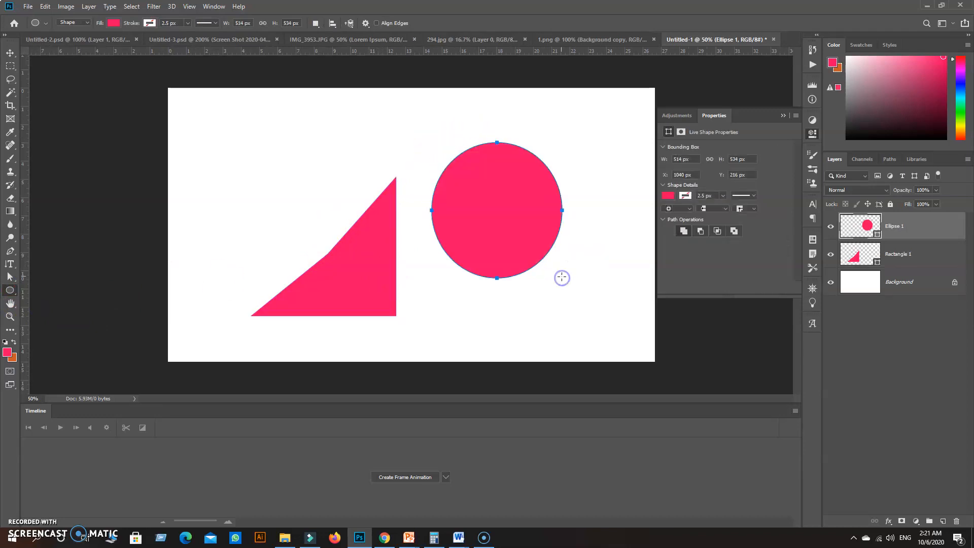
click(8, 277)
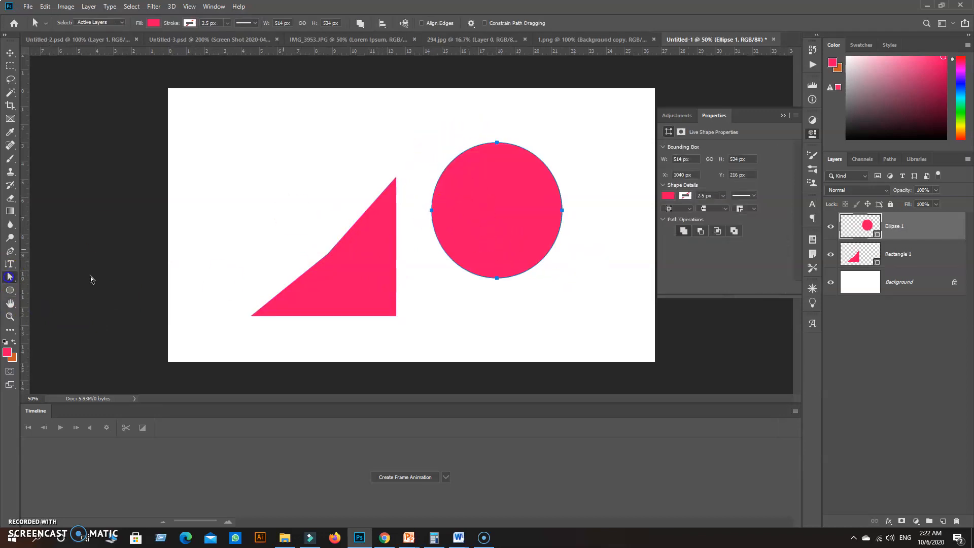
Step: Convert the ellipse to a regular path and reshape it into a leaf-like form by moving its left and right anchor points
drag(432, 212, 528, 211)
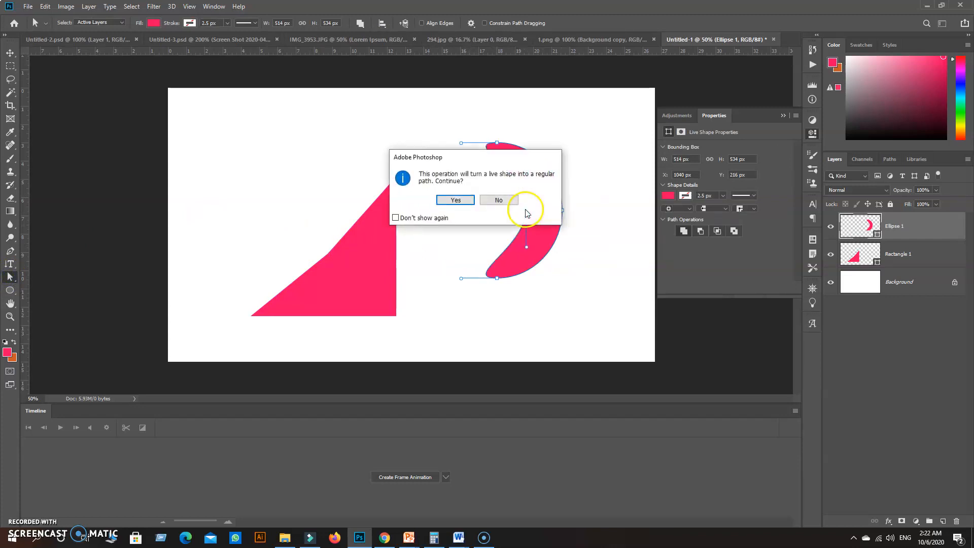
click(472, 198)
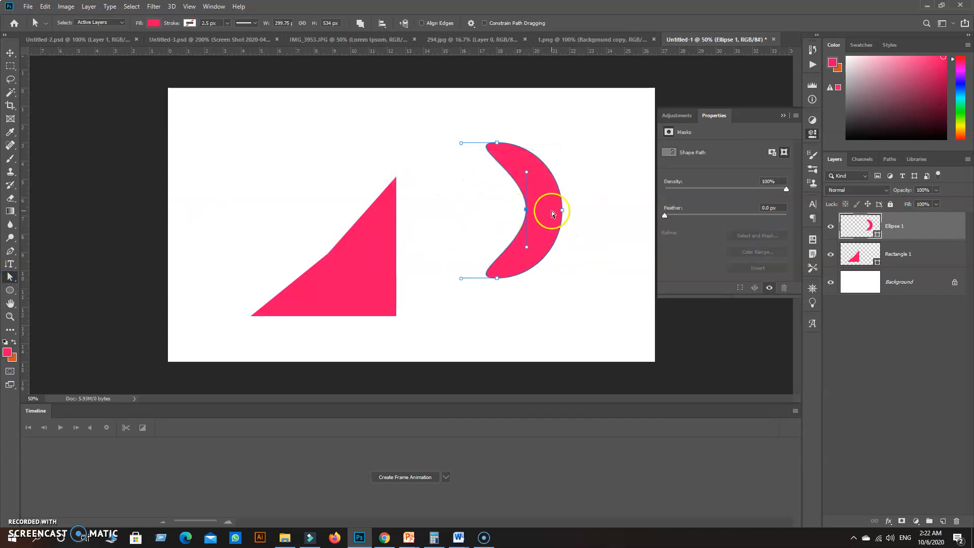
drag(561, 206, 560, 158)
drag(527, 209, 503, 219)
drag(559, 159, 570, 229)
drag(505, 222, 415, 319)
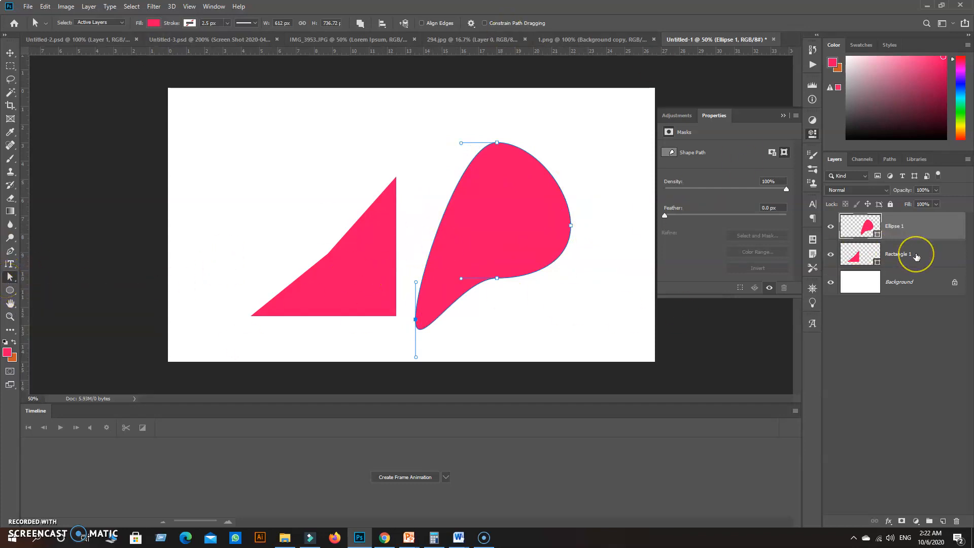
Step: Delete the ellipse and rectangle layers and draw a new rectangle of about 664 × 558 px near the canvas center
shift+click(916, 257)
drag(904, 258, 956, 521)
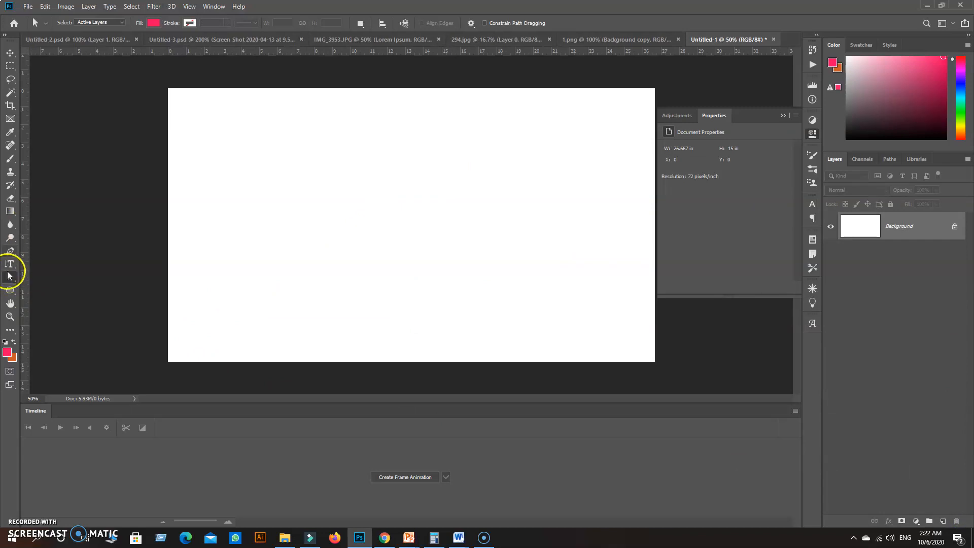
click(10, 290)
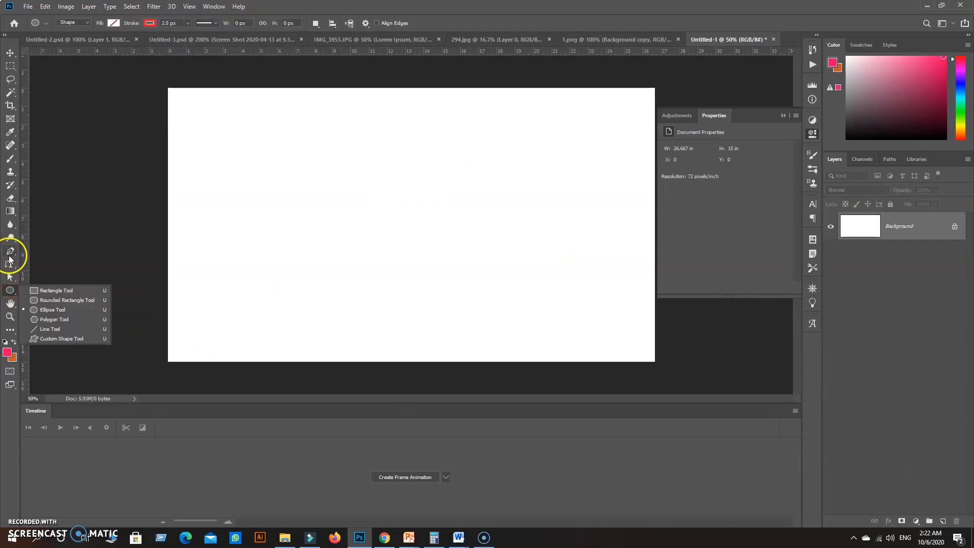
click(52, 290)
drag(286, 154, 454, 296)
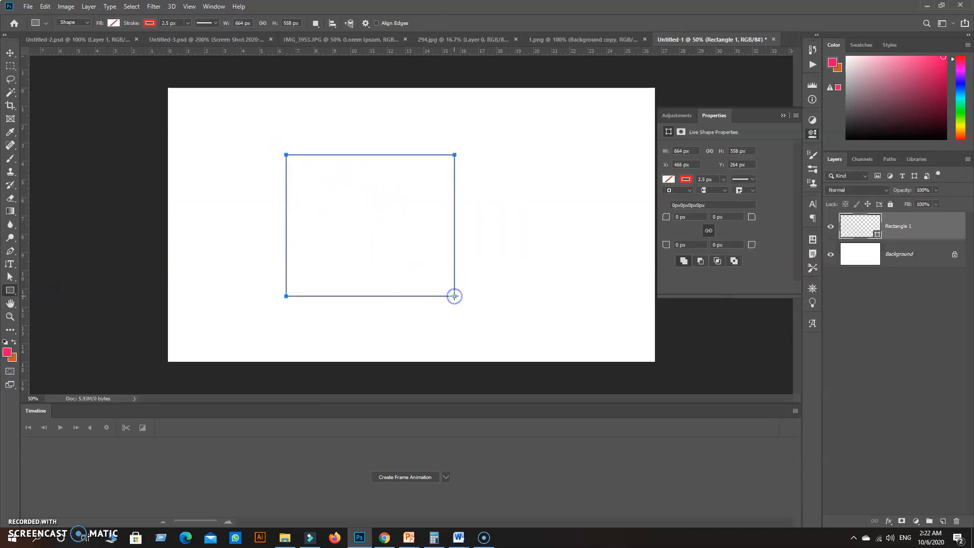
Step: Remove the new rectangle's stroke and fill the shape with the recently used pink
click(686, 179)
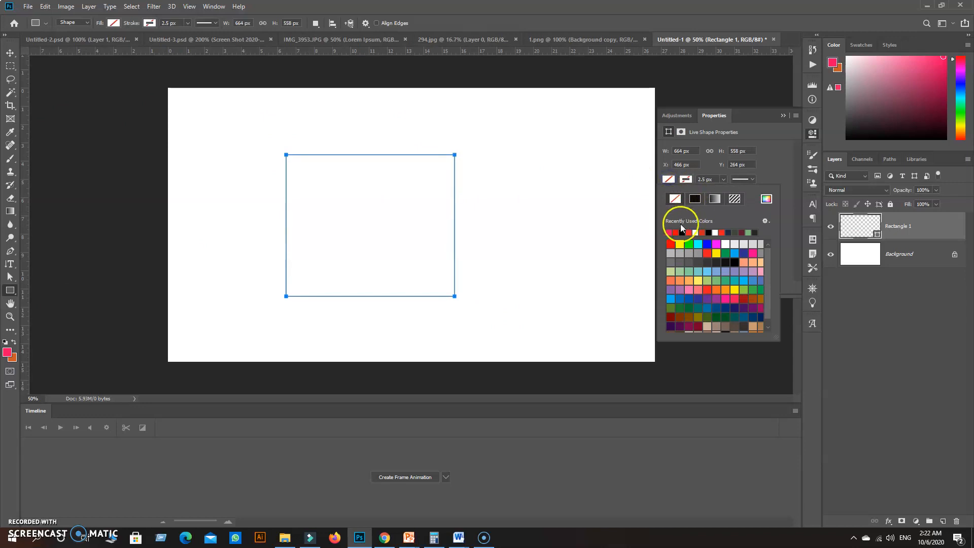
click(669, 233)
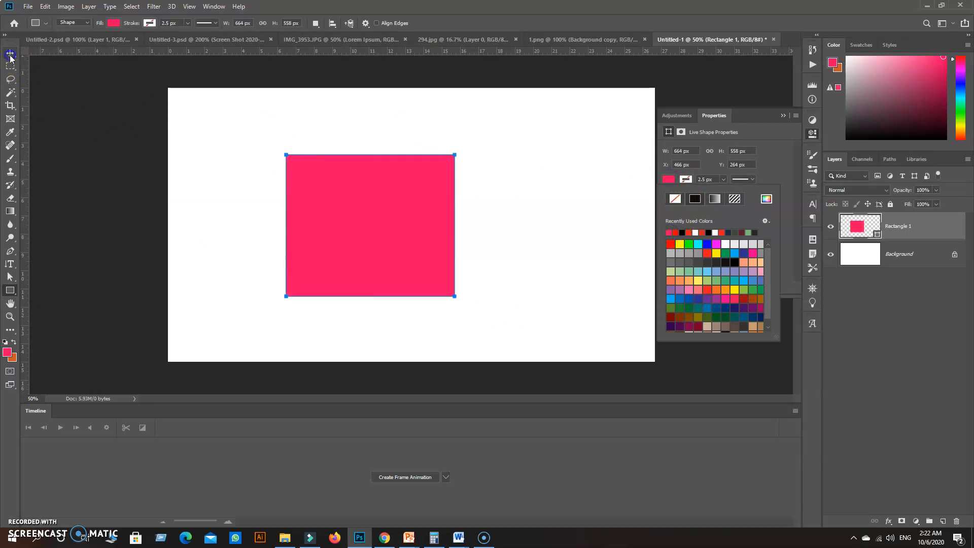
click(9, 52)
Step: Remove the rectangle's upper-left corner with the Delete Anchor Point tool, accepting the conversion to a regular path
click(7, 252)
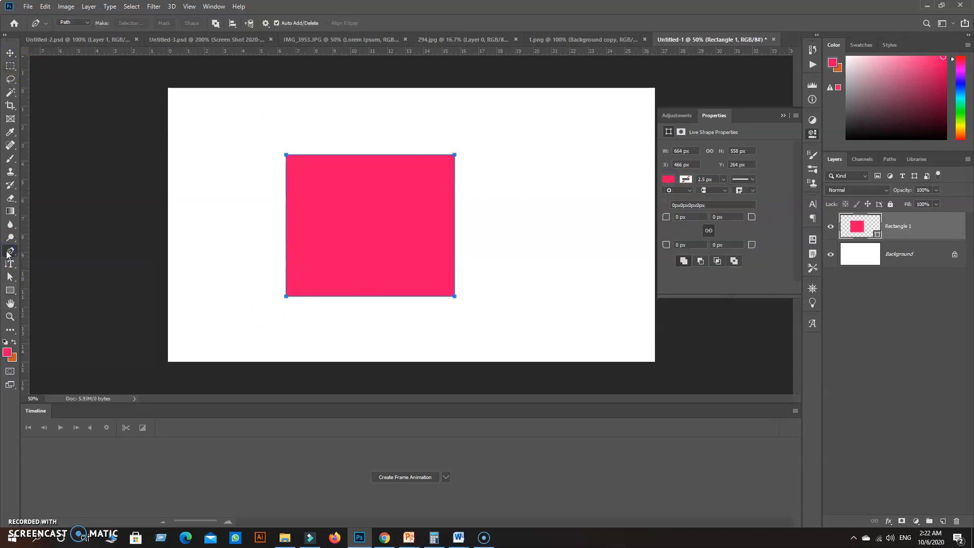
right_click(7, 253)
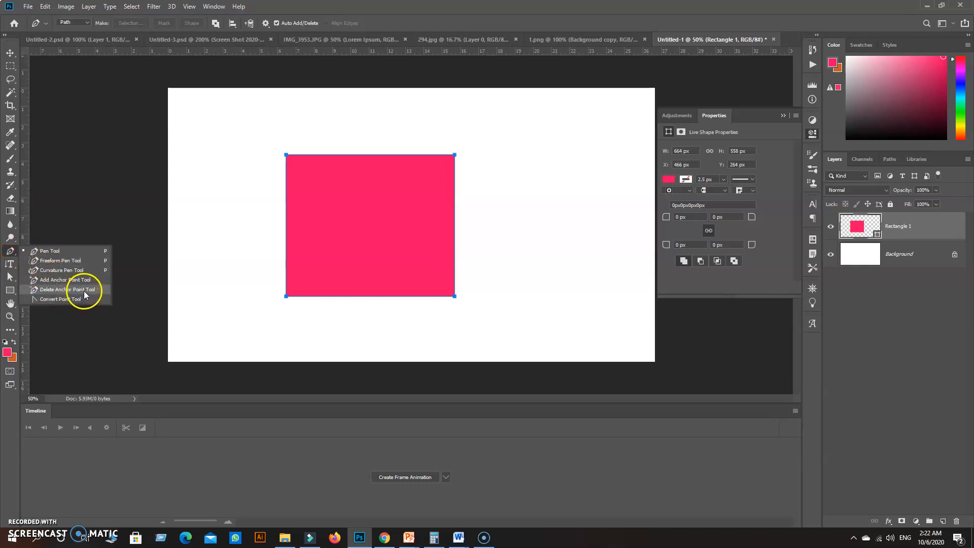
click(46, 290)
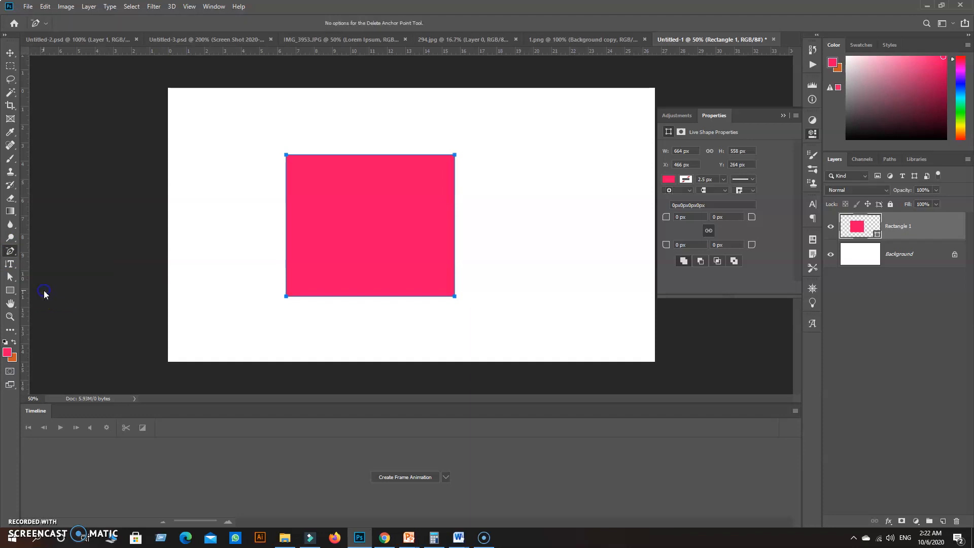
click(286, 155)
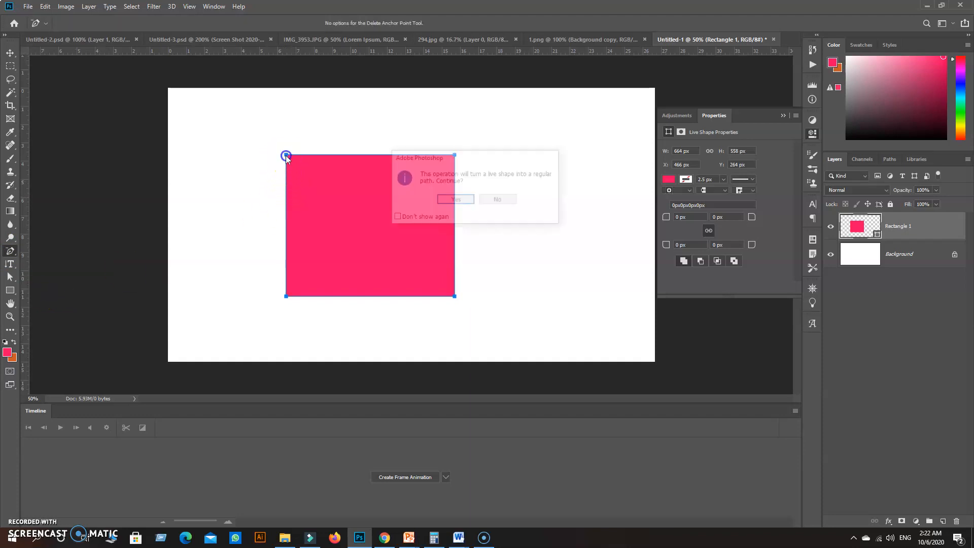
click(457, 200)
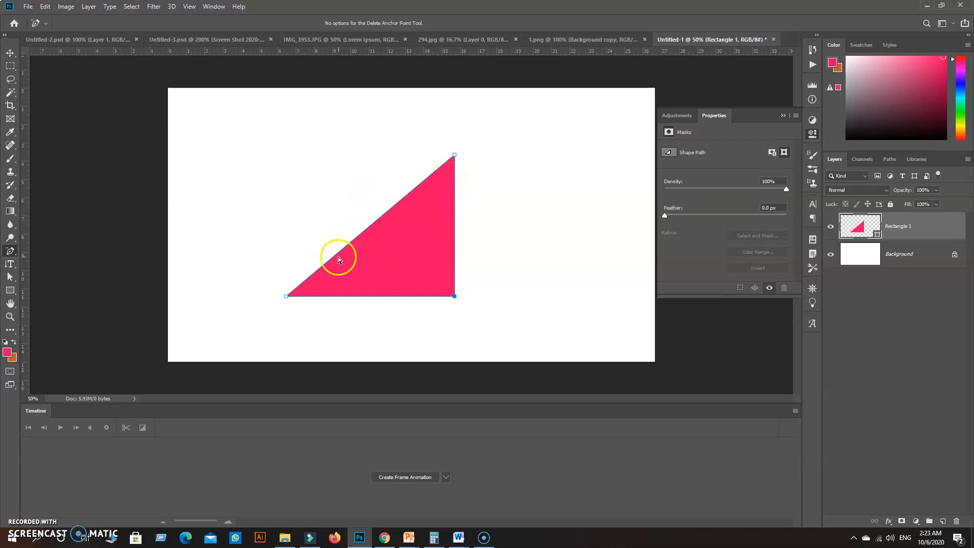
Step: Curve all three corners of the pink triangle with the Convert Point tool by pulling out direction handles
right_click(8, 253)
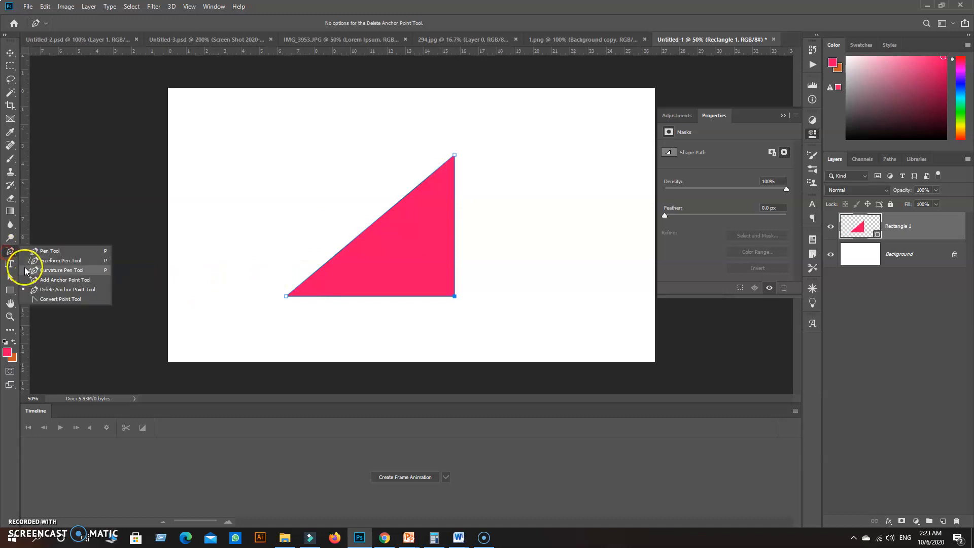
click(45, 300)
drag(287, 297, 231, 201)
drag(454, 155, 381, 257)
drag(454, 296, 363, 280)
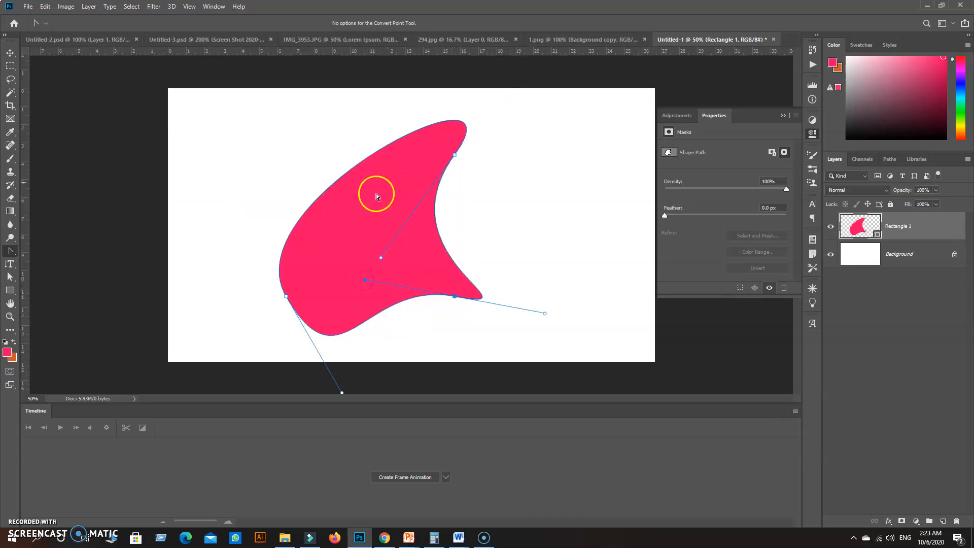
Step: Adjust the direction handles at the two right-hand points and pull new handles from the lower-left point to rework the curves
drag(366, 282, 409, 324)
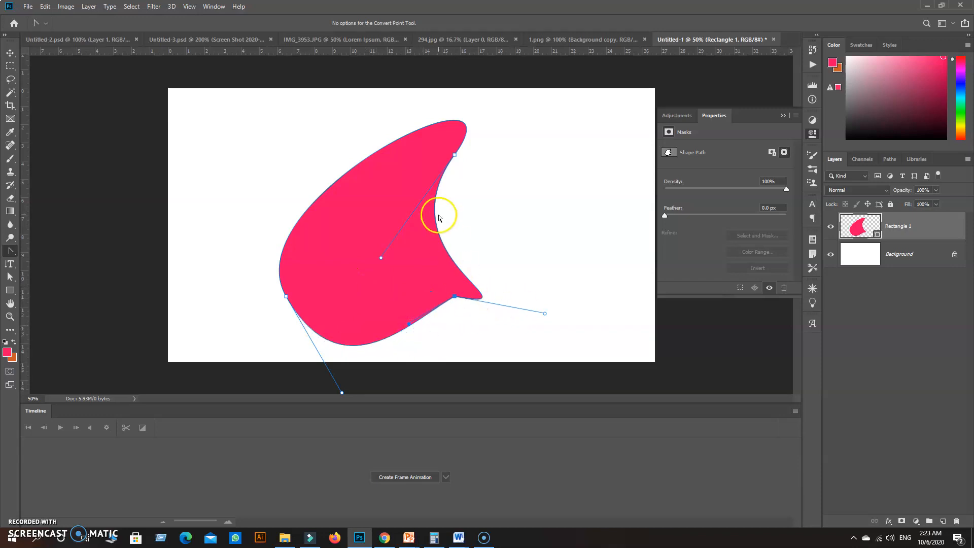
drag(381, 259, 586, 260)
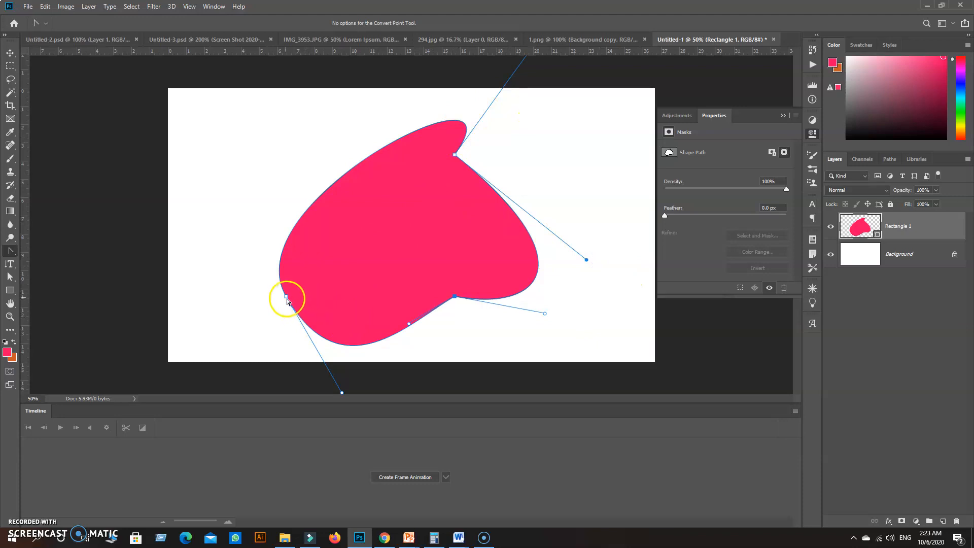
drag(287, 297, 473, 260)
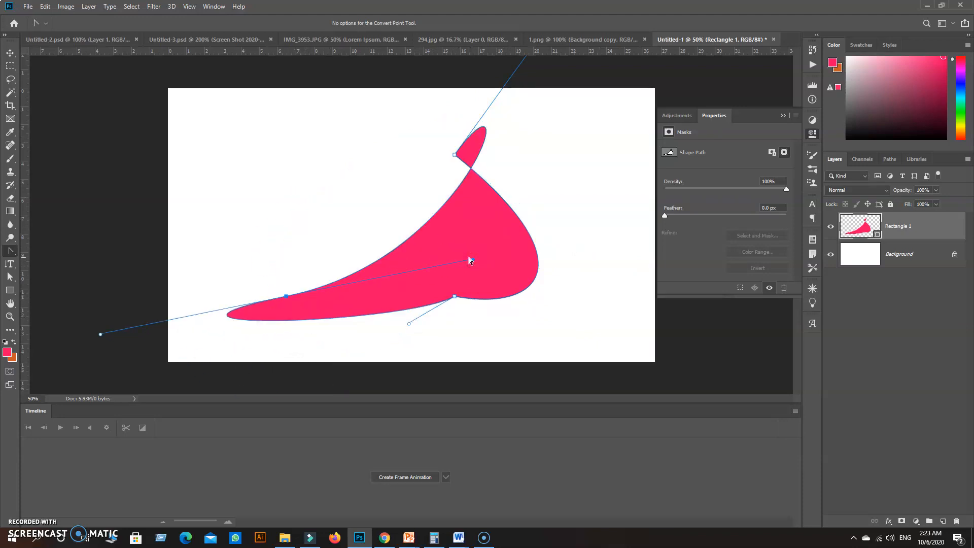
Step: Delete the curved pink shape's layer, leaving only the Background
click(9, 59)
click(956, 521)
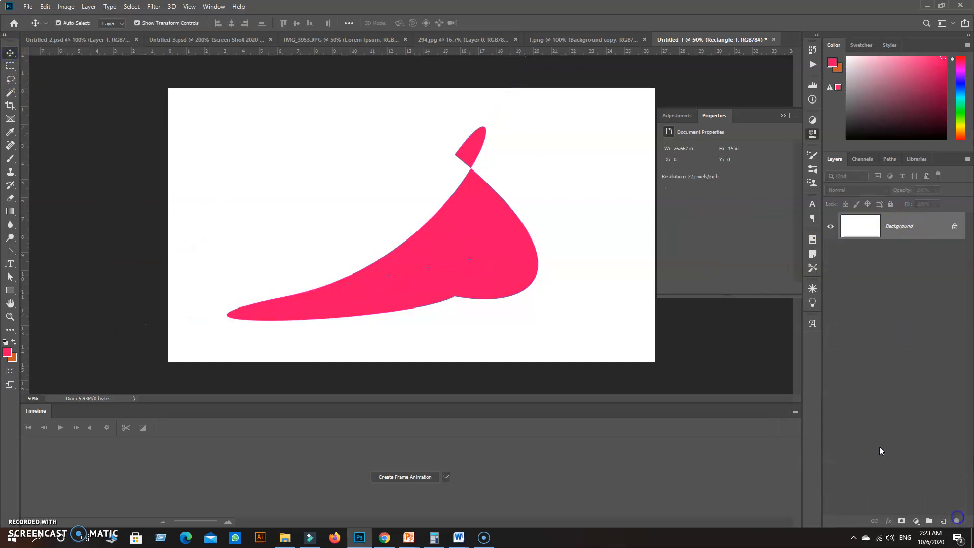
click(9, 304)
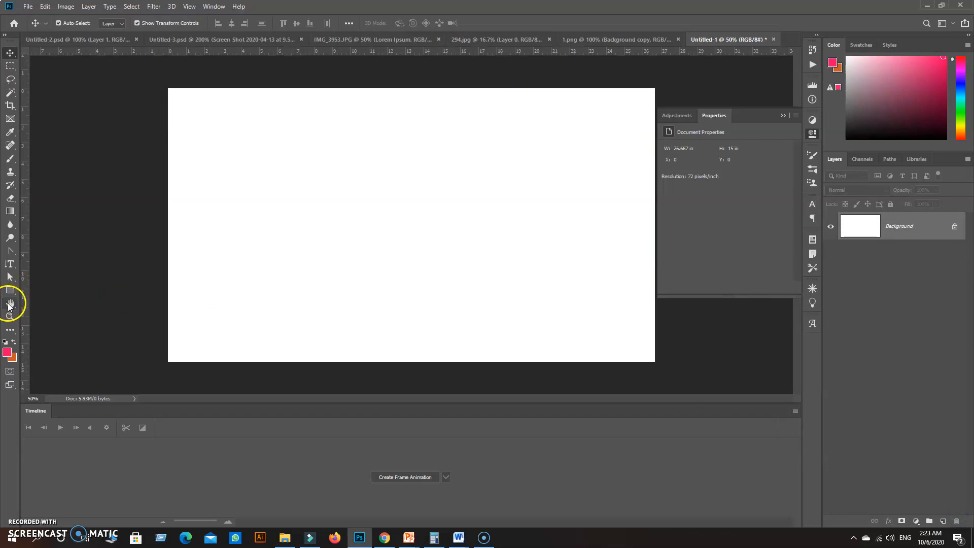
click(10, 304)
key(z)
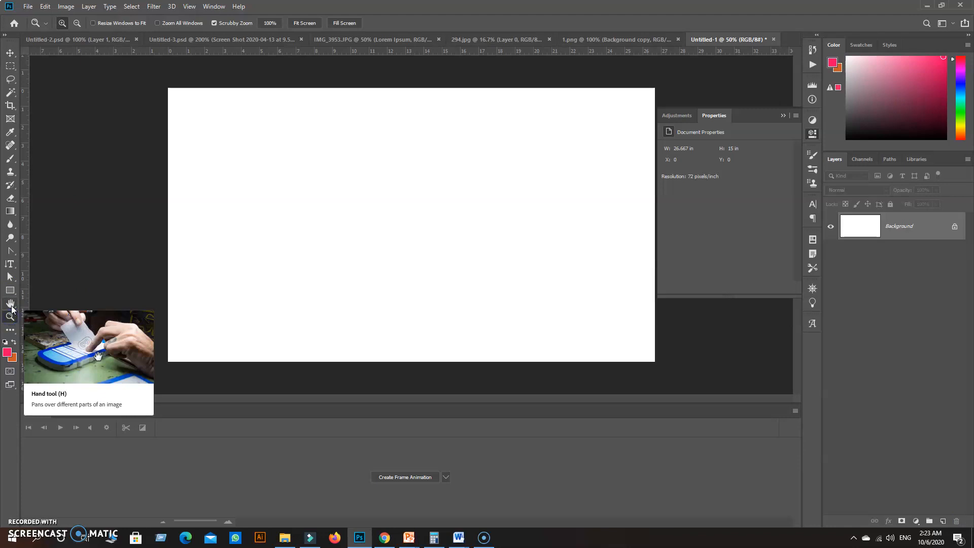
click(11, 305)
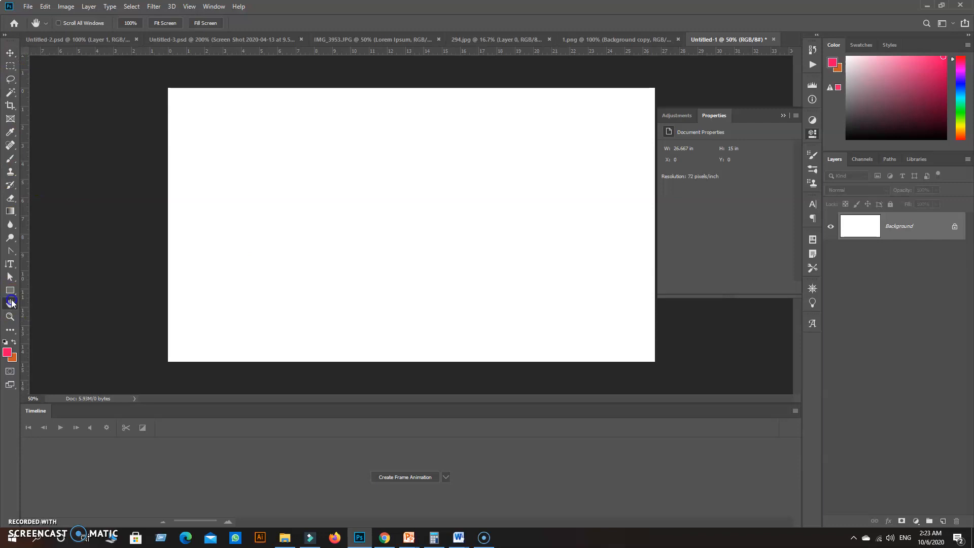
Step: Draw a rectangle of about 732 × 502 px on the canvas's left half with no stroke and a pink fill
click(10, 290)
mouse_move(238, 174)
mouse_down()
mouse_move(413, 274)
mouse_move(424, 300)
mouse_up()
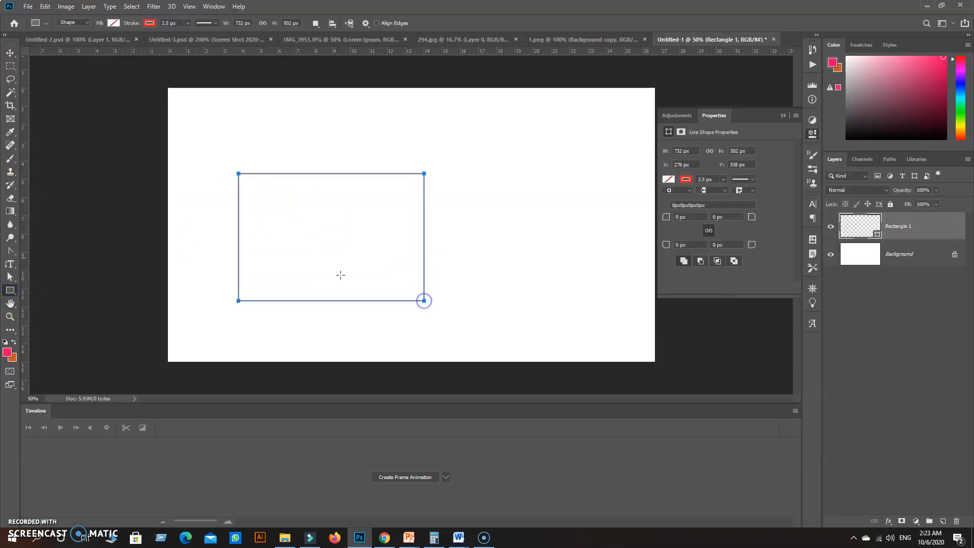
click(148, 24)
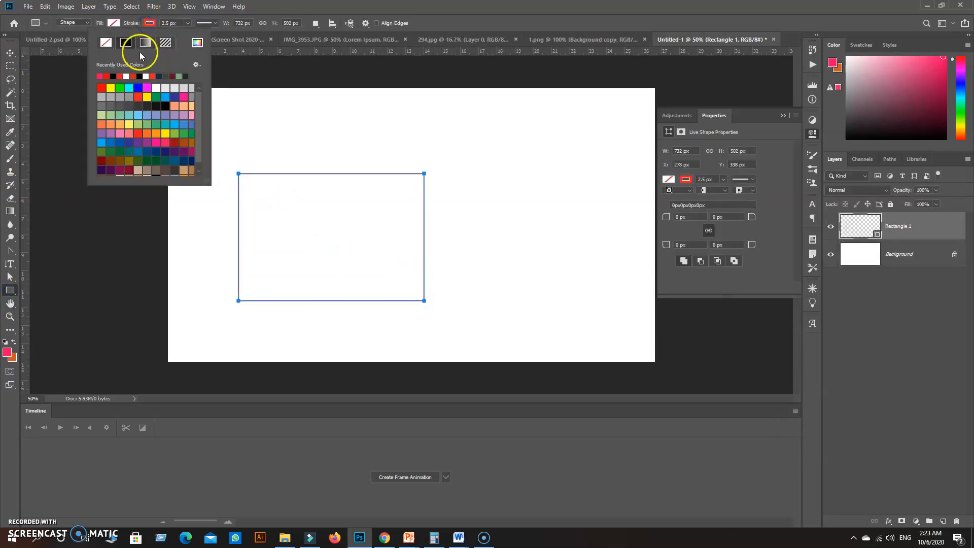
click(106, 43)
click(114, 22)
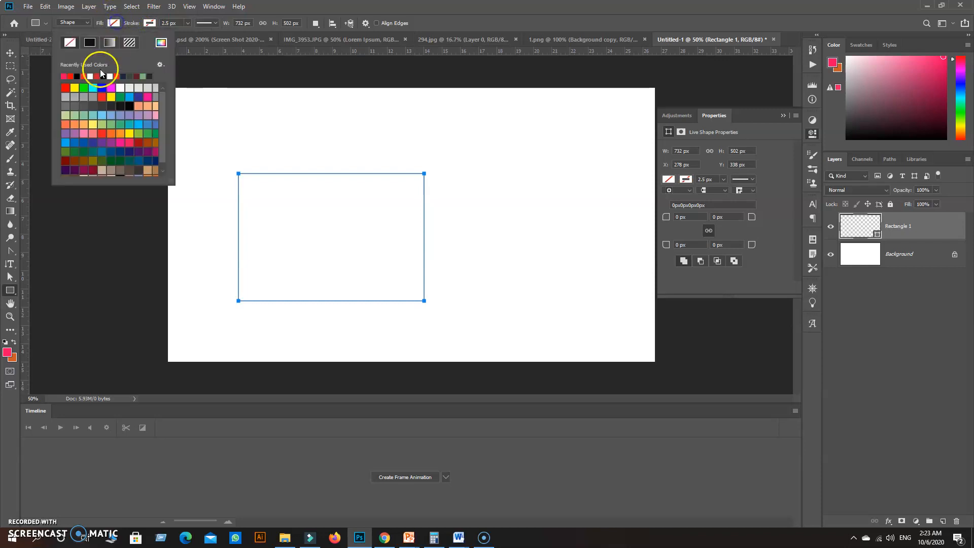
click(66, 74)
click(70, 257)
Step: Try to pan the canvas with the Hand tool while the pink rectangle's layer is selected
click(10, 303)
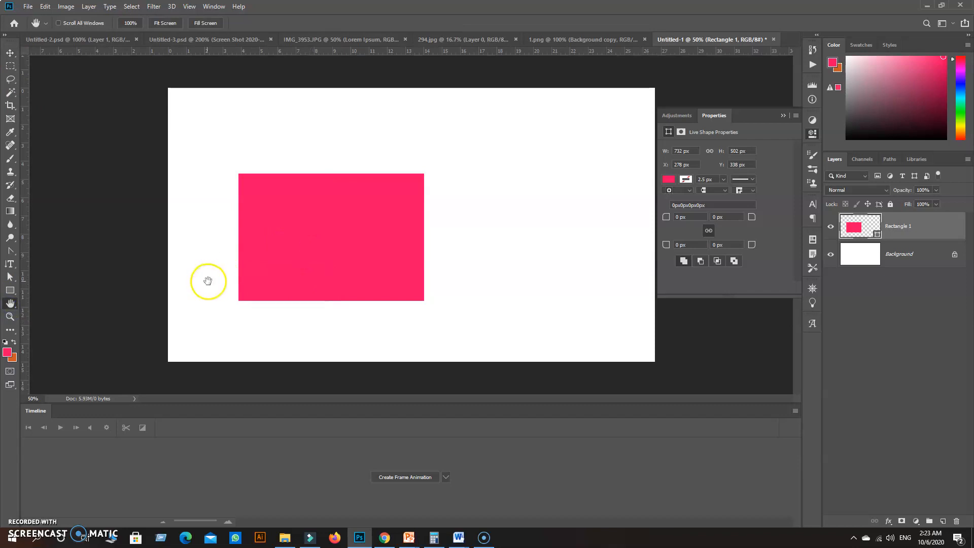
click(902, 254)
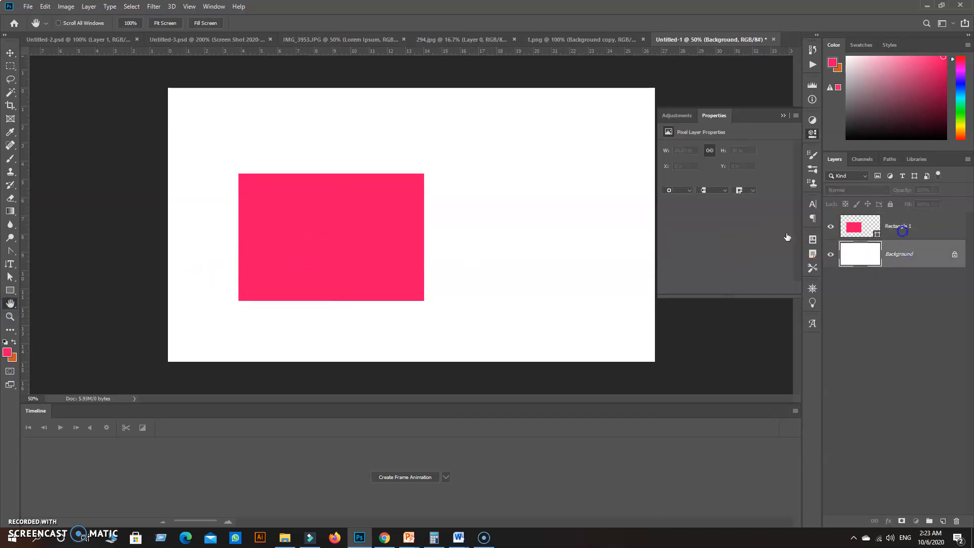
click(904, 230)
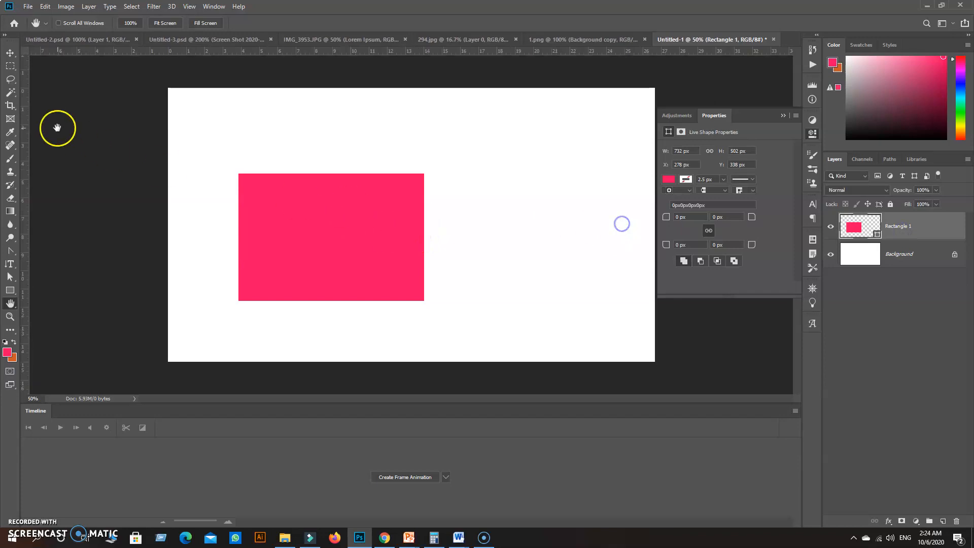
right_click(10, 304)
click(50, 304)
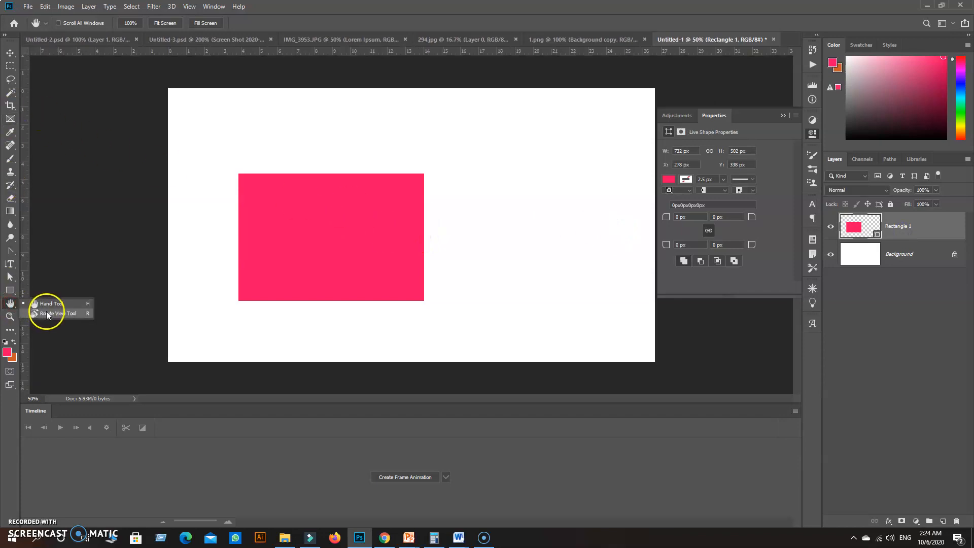
click(284, 243)
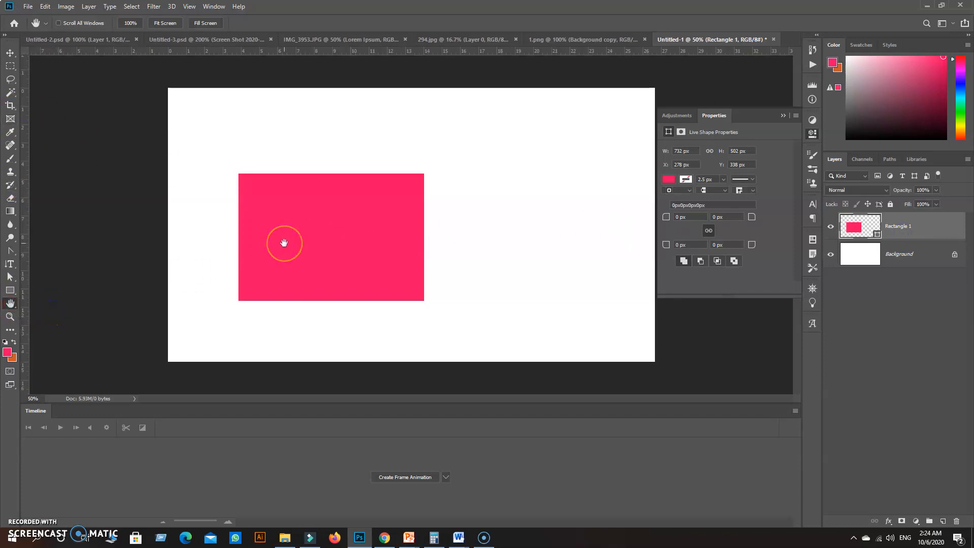
drag(284, 243, 301, 264)
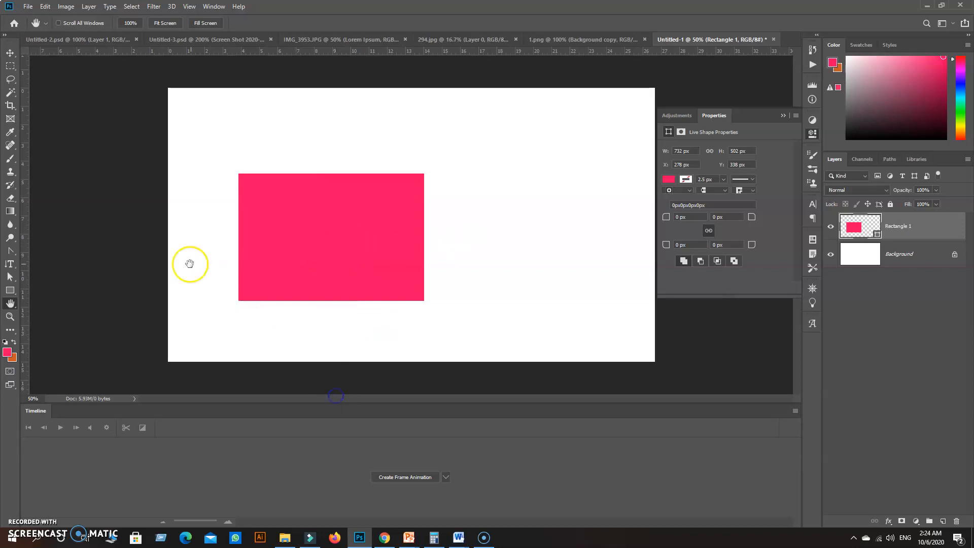
Step: Zoom in to 200%, pan around the pink rectangle and the canvas edges, and magnify the view to 400%
click(9, 53)
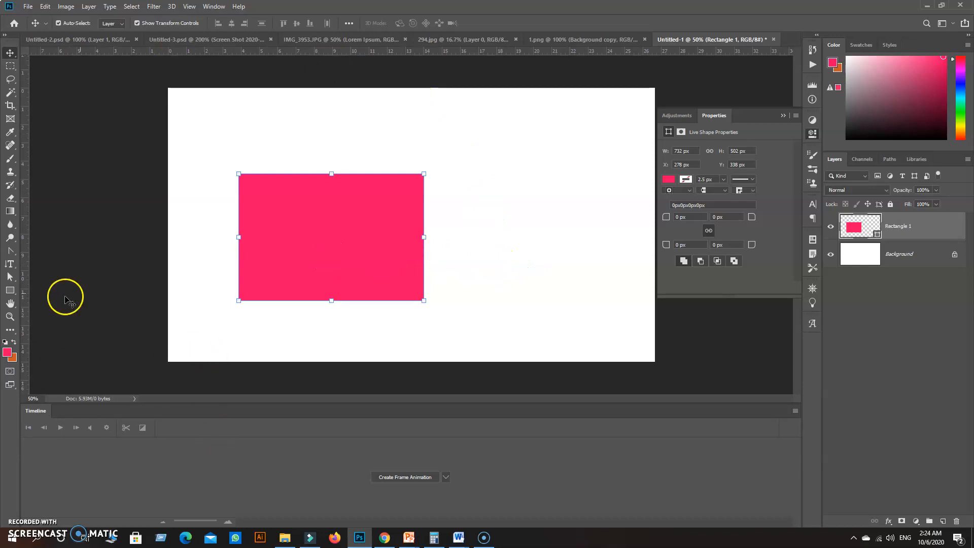
click(447, 274)
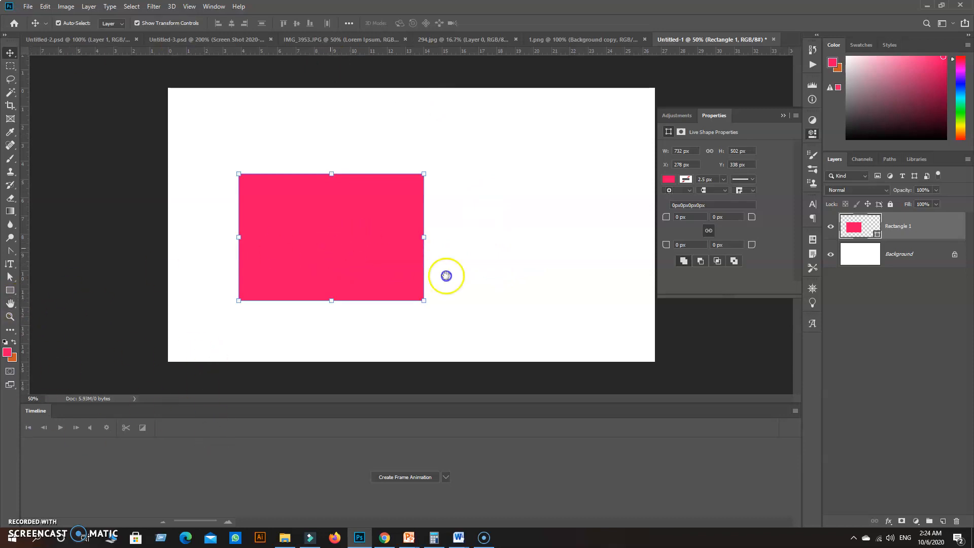
key(ctrl+plus)
key(ctrl+plus)
key(ctrl+plus)
drag(394, 283, 634, 268)
drag(317, 297, 676, 272)
drag(419, 321, 279, 128)
drag(339, 320, 359, 185)
drag(346, 338, 391, 190)
drag(305, 278, 334, 233)
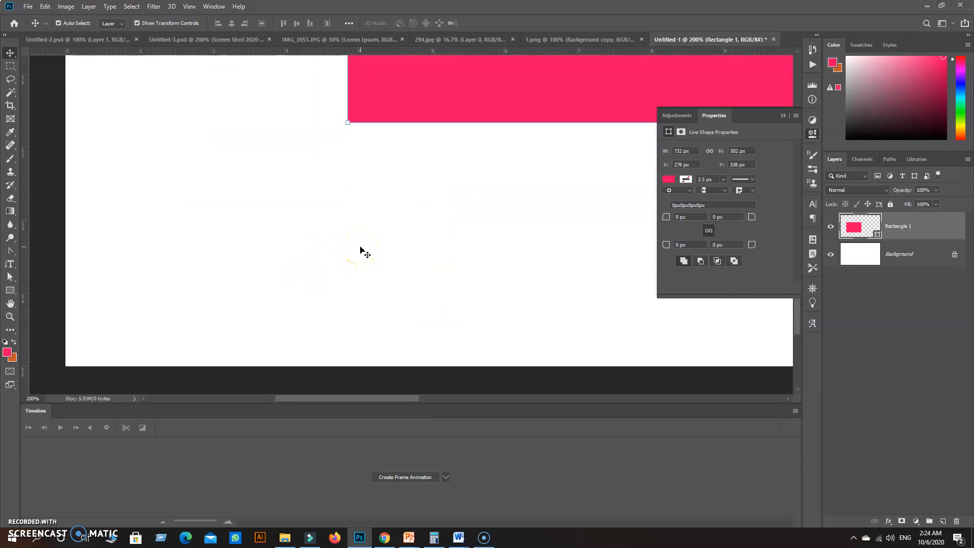
key(ctrl+plus)
key(ctrl+plus)
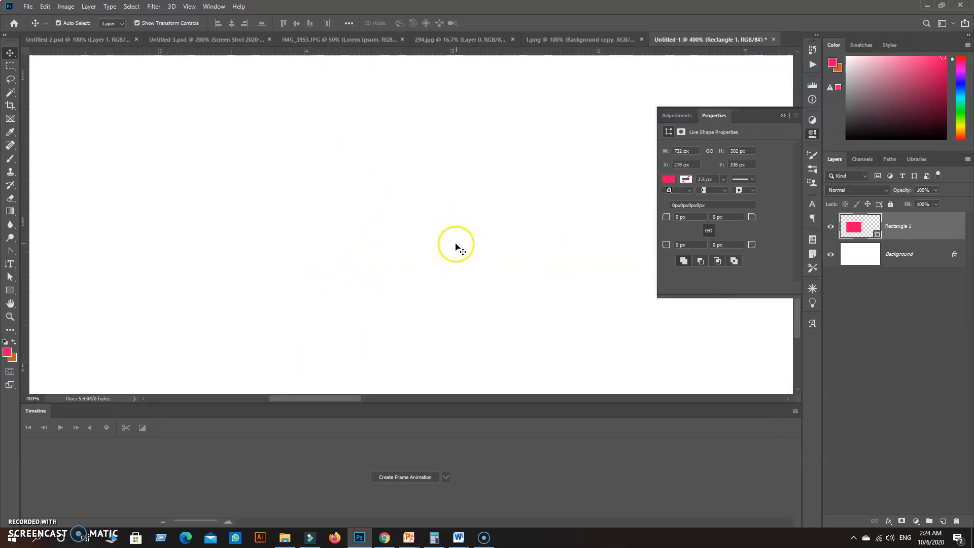
Step: Pan across the pink rectangle at 400% with the Hand tool, from its lower-left corner to its upper-right corner
drag(443, 152, 444, 269)
drag(450, 190, 432, 254)
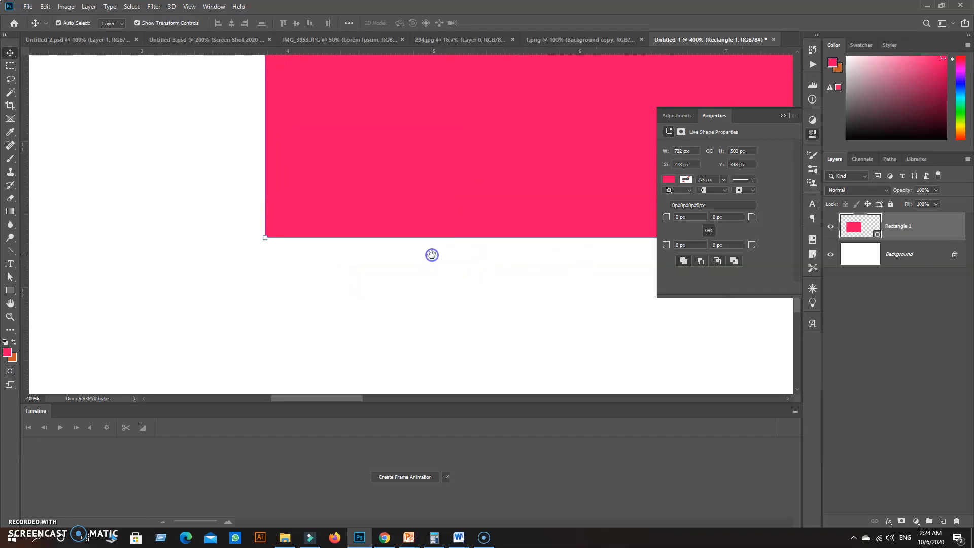
click(11, 304)
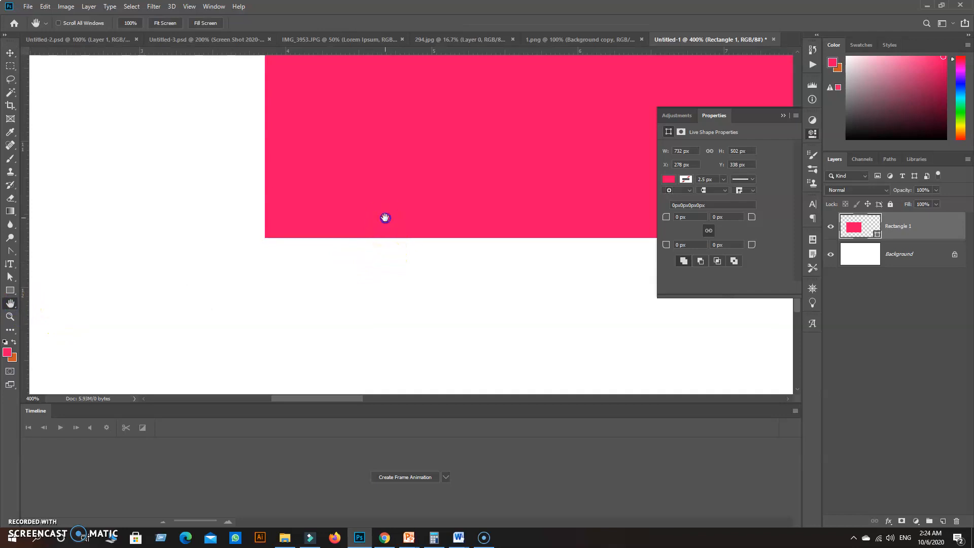
drag(386, 218, 376, 340)
drag(396, 195, 350, 324)
drag(460, 173, 419, 324)
drag(490, 164, 442, 276)
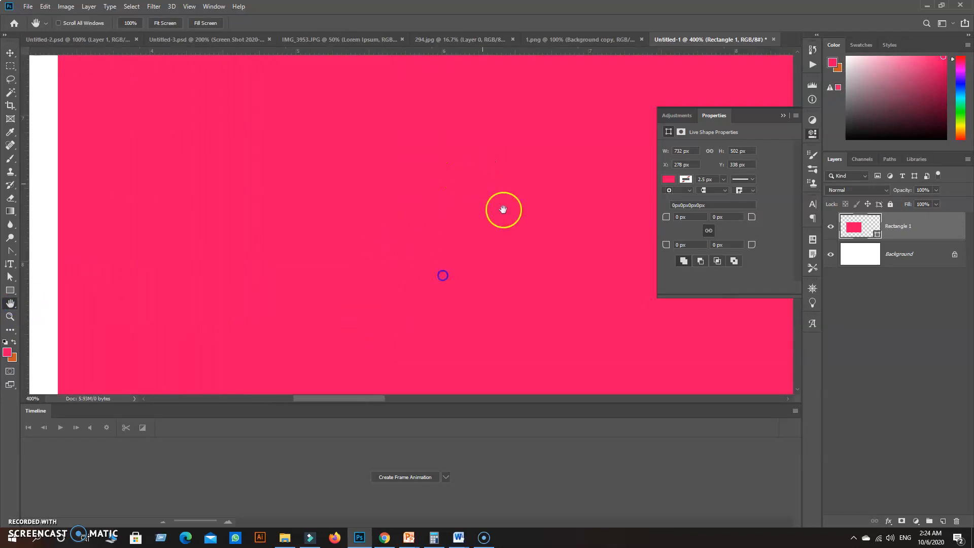
drag(514, 195, 487, 275)
drag(539, 176, 380, 154)
drag(420, 225, 241, 269)
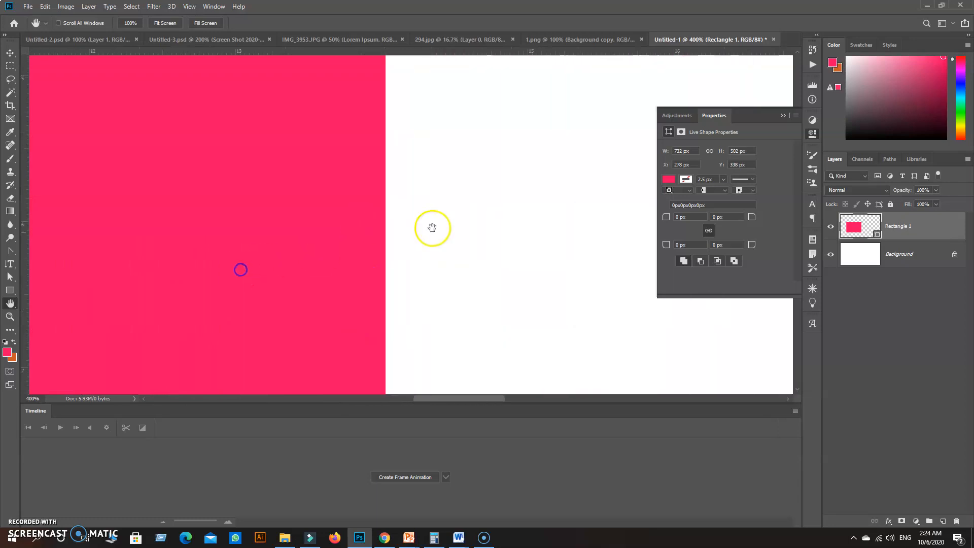
drag(398, 210, 517, 315)
drag(486, 263, 497, 268)
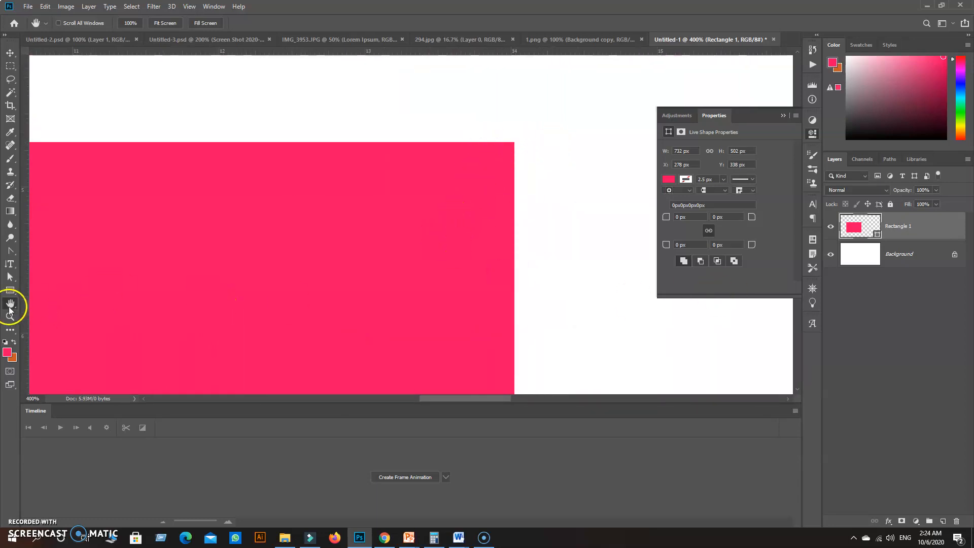
Step: Move the pink rectangle's upper-right anchor point inward, down and to the left, so its top and right edges slant
click(10, 277)
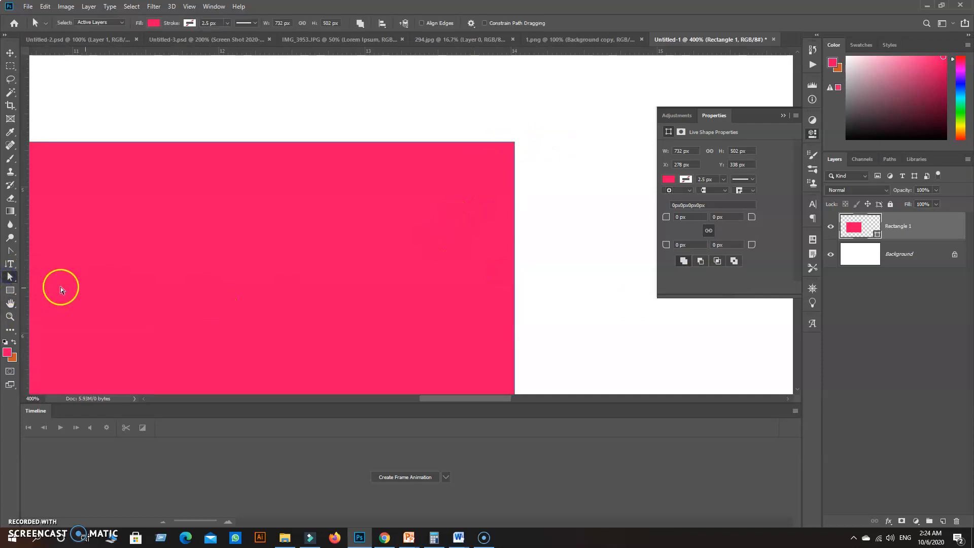
drag(514, 143, 494, 163)
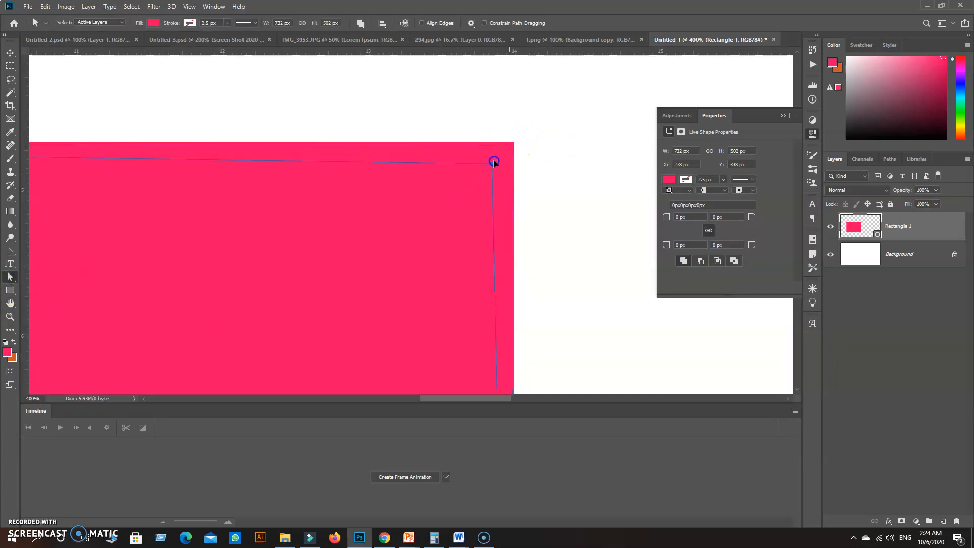
drag(427, 215, 429, 214)
click(446, 200)
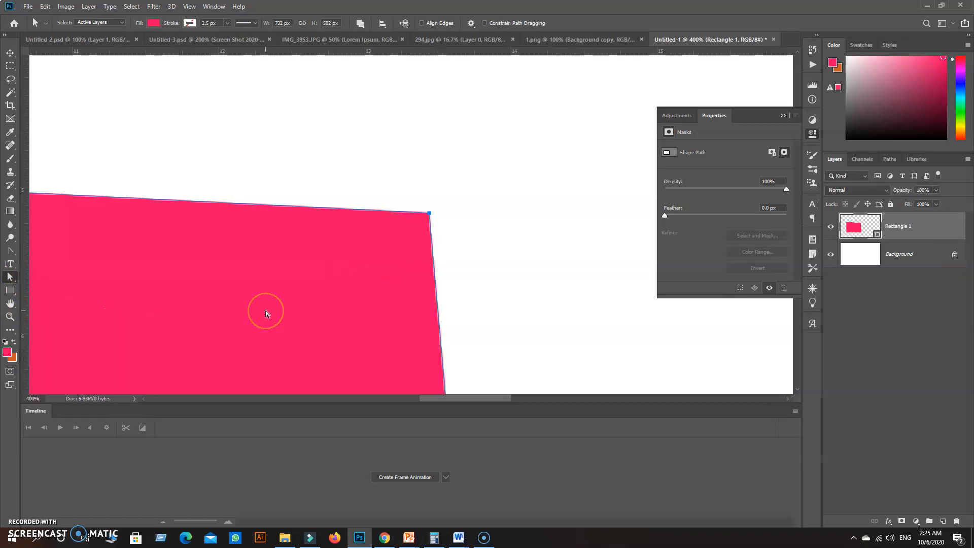
Step: Move the pink shape's lower-right anchor point outward, down and to the right, stretching the shape to about 825 × 517 px
drag(306, 332, 286, 182)
drag(324, 278, 315, 172)
drag(341, 295, 342, 211)
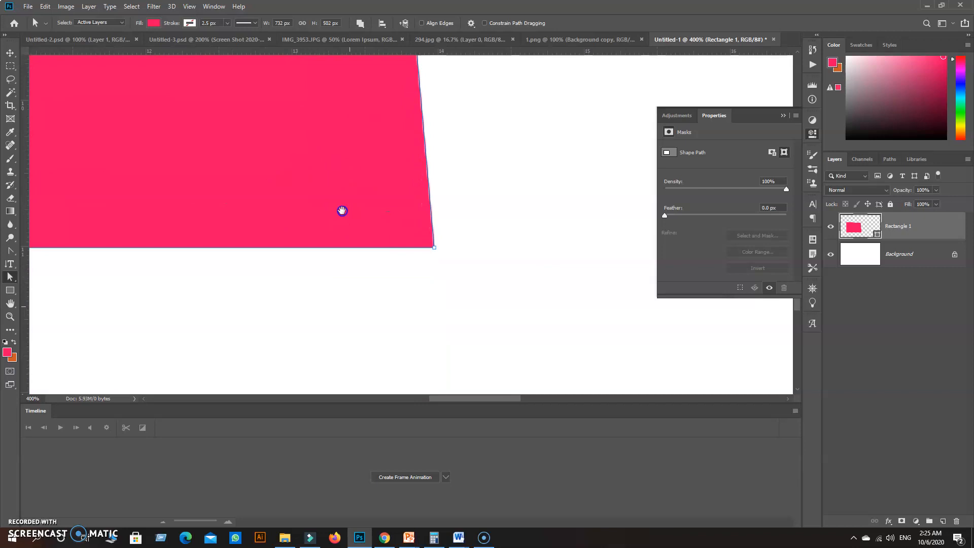
click(433, 248)
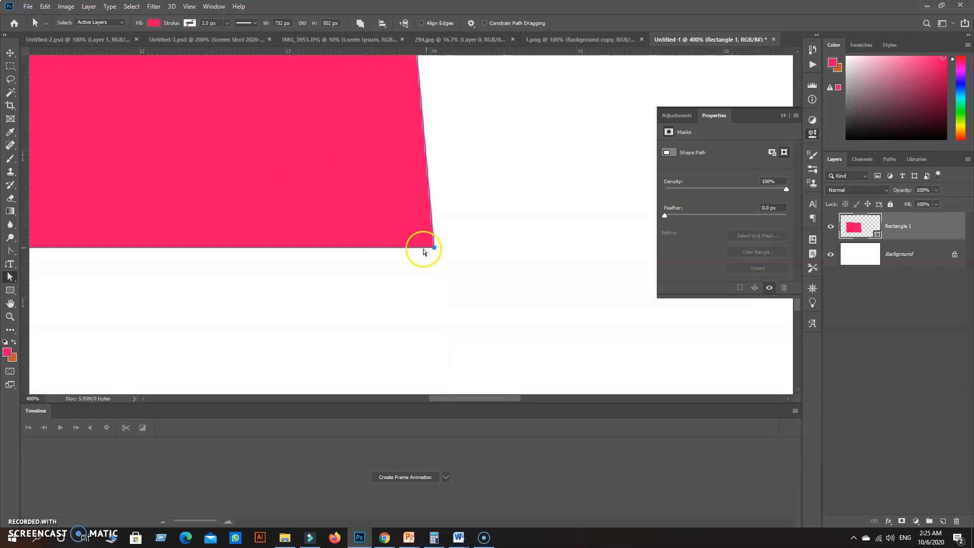
drag(435, 248, 427, 247)
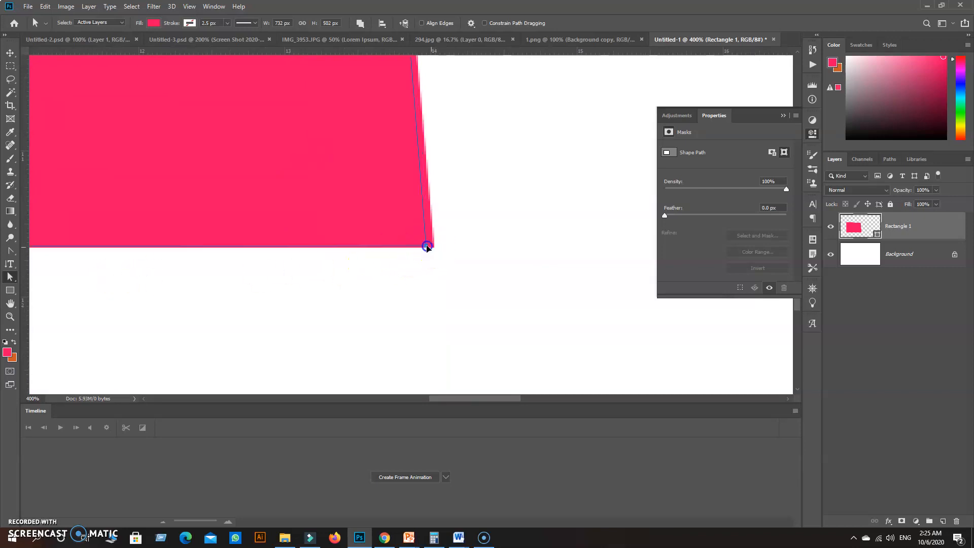
drag(350, 191, 623, 277)
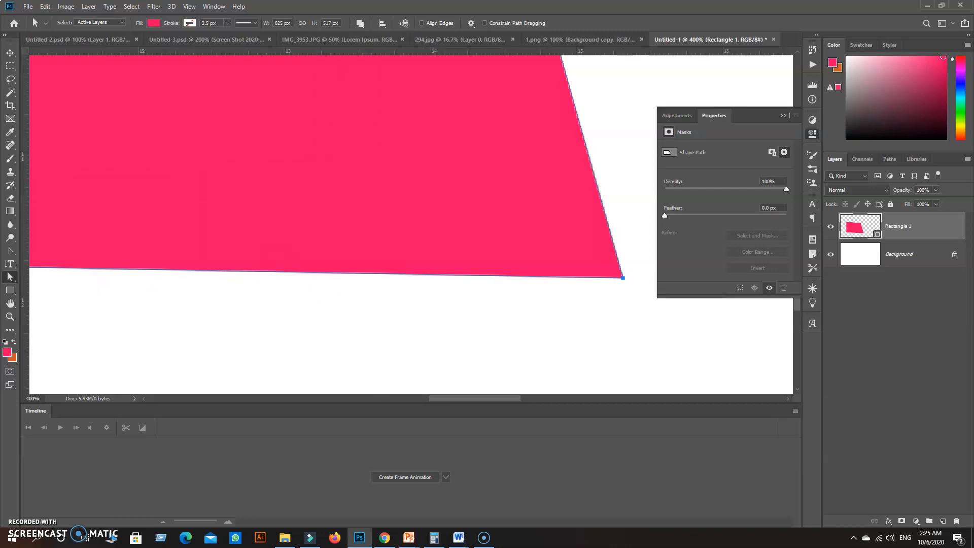
Step: Zoom out to about 29.5% with the Zoom tool to view the whole canvas
click(10, 317)
drag(450, 228, 589, 324)
drag(630, 359, 412, 239)
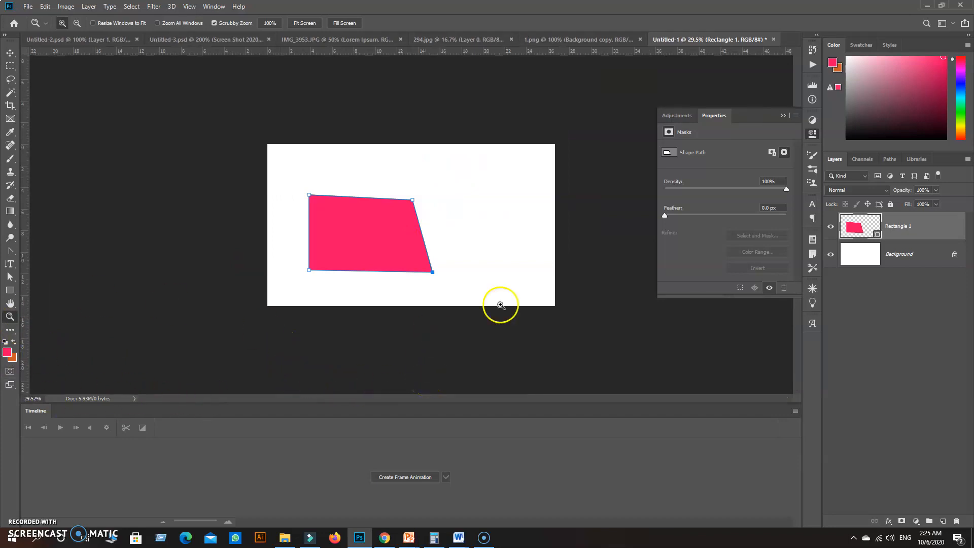
Step: Close the Timeline and collapse the shape properties to free the area around the canvas
click(795, 410)
click(815, 391)
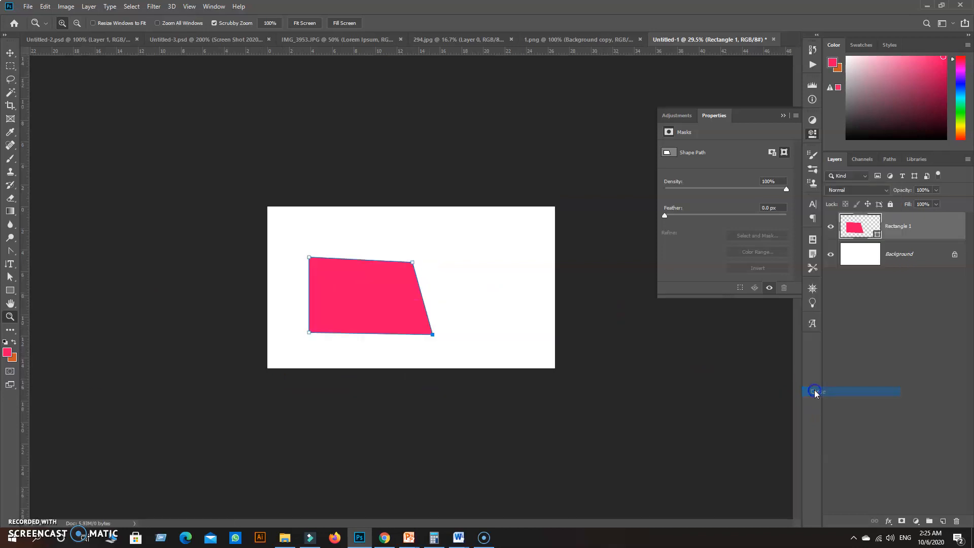
click(782, 117)
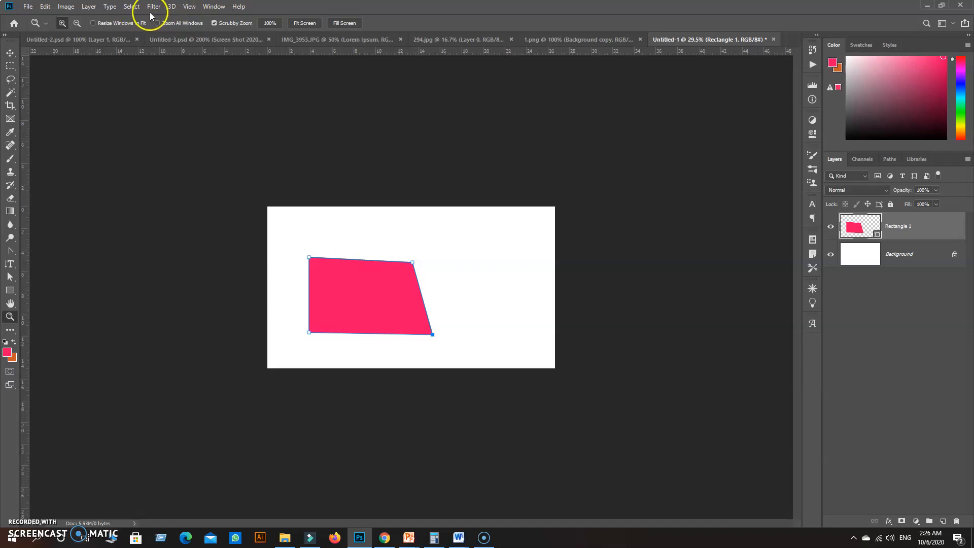
Step: Show the Timeline again, look at its Create Video Timeline and Create Frame Animation options, and close it
click(191, 7)
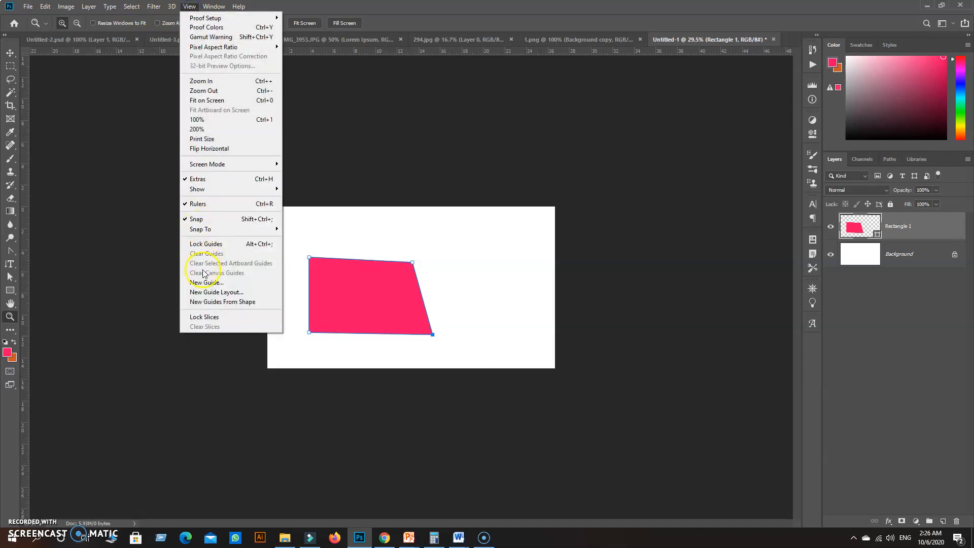
mouse_move(214, 7)
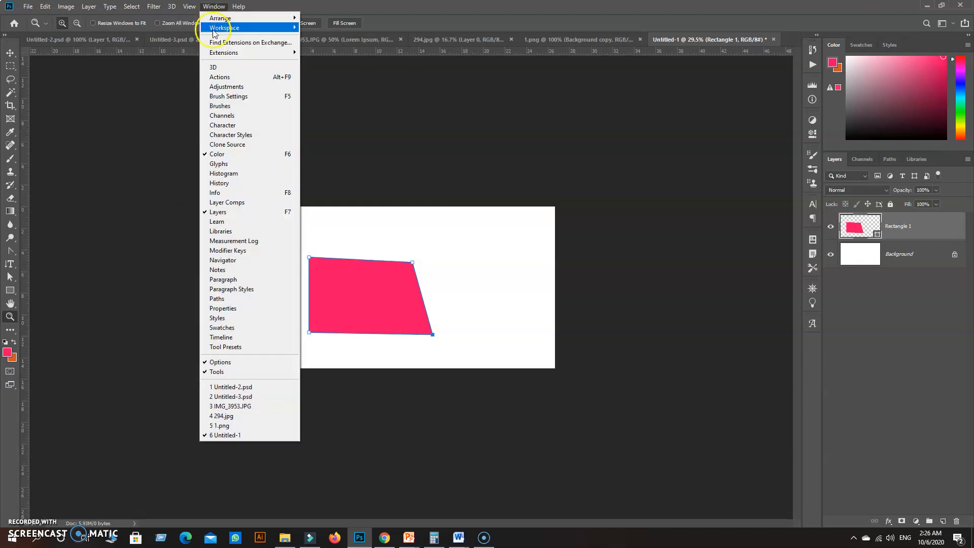
click(224, 338)
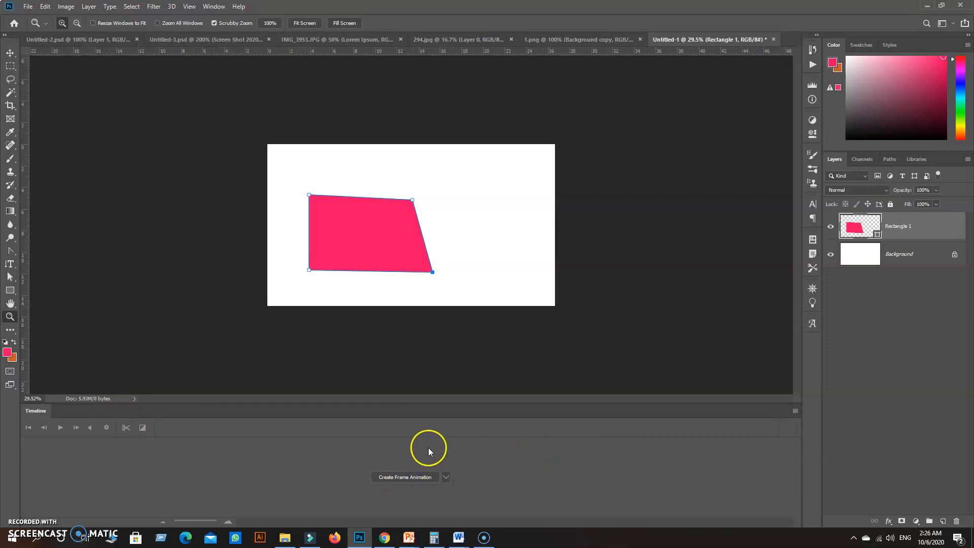
click(444, 478)
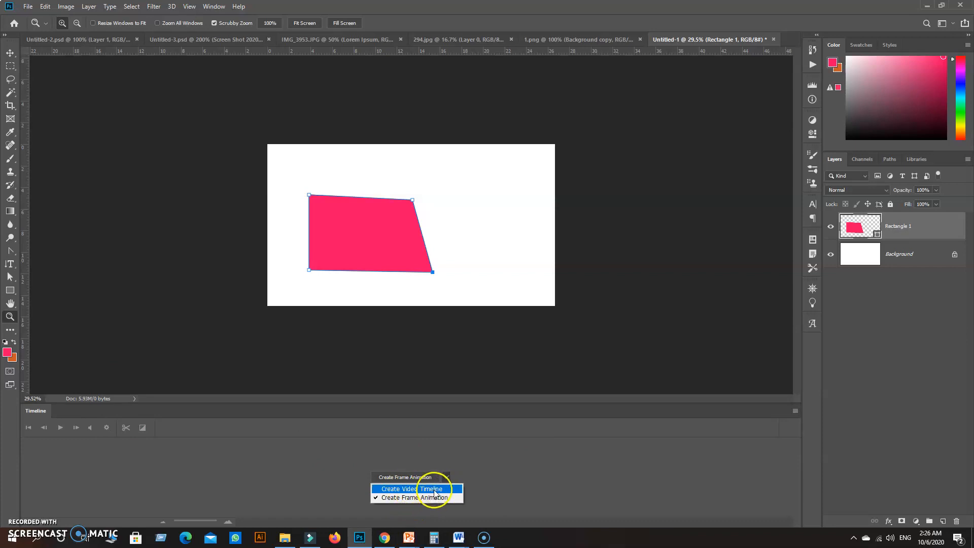
click(444, 476)
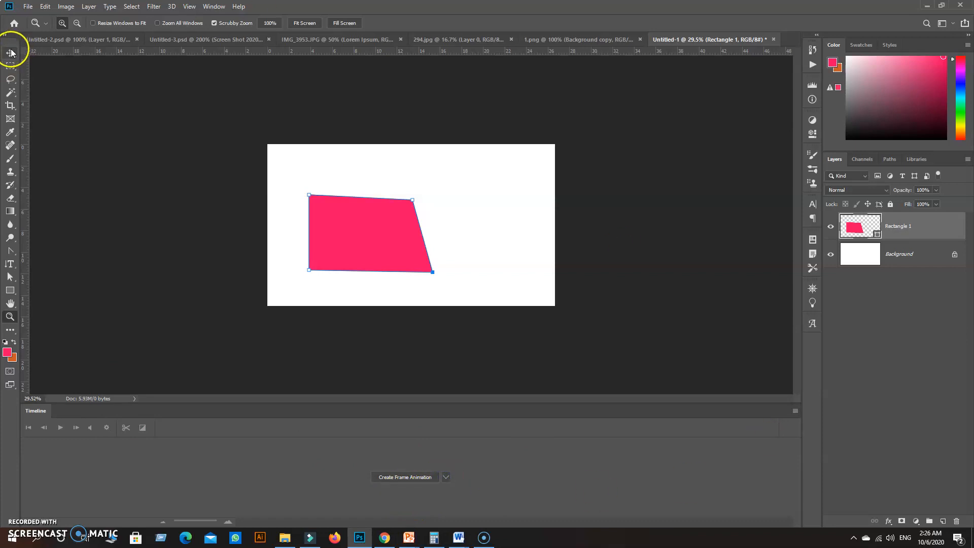
click(795, 410)
click(817, 391)
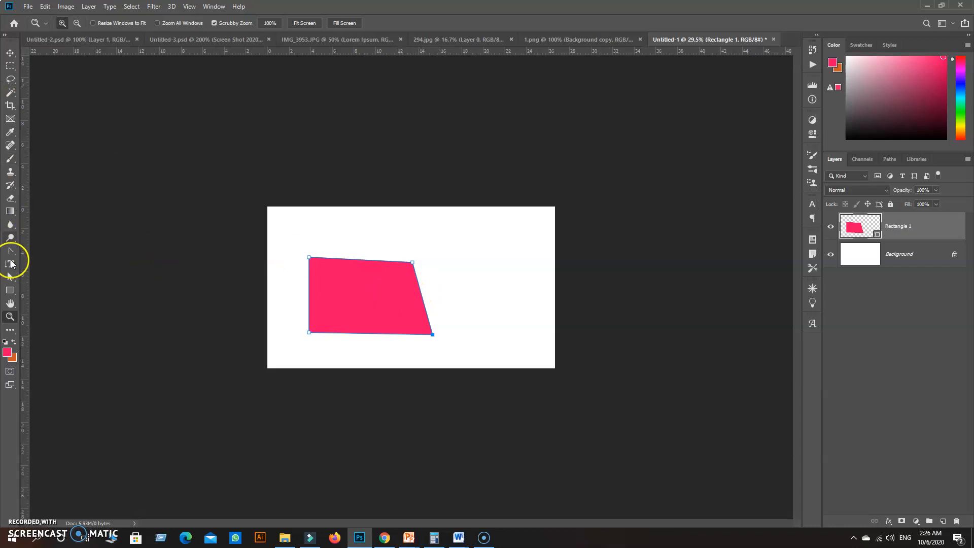
Step: Draw a rectangle of about 1067 × 685 px over the canvas's upper-right area and fill it with blue
click(10, 290)
drag(391, 209, 550, 311)
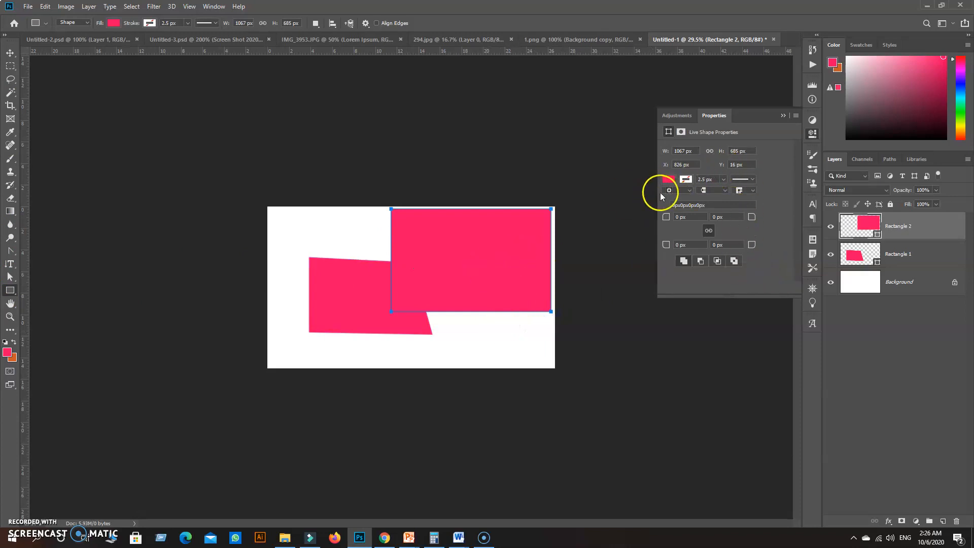
click(668, 179)
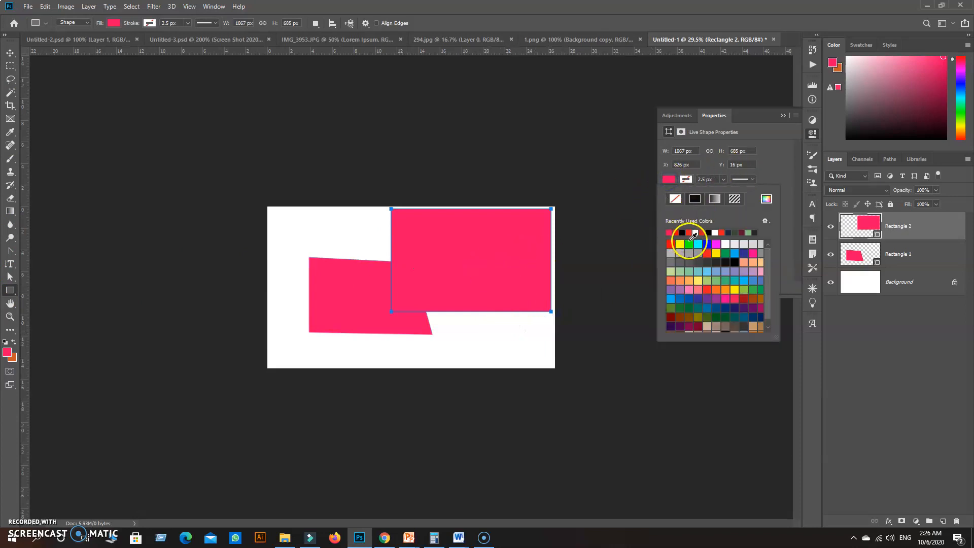
click(689, 243)
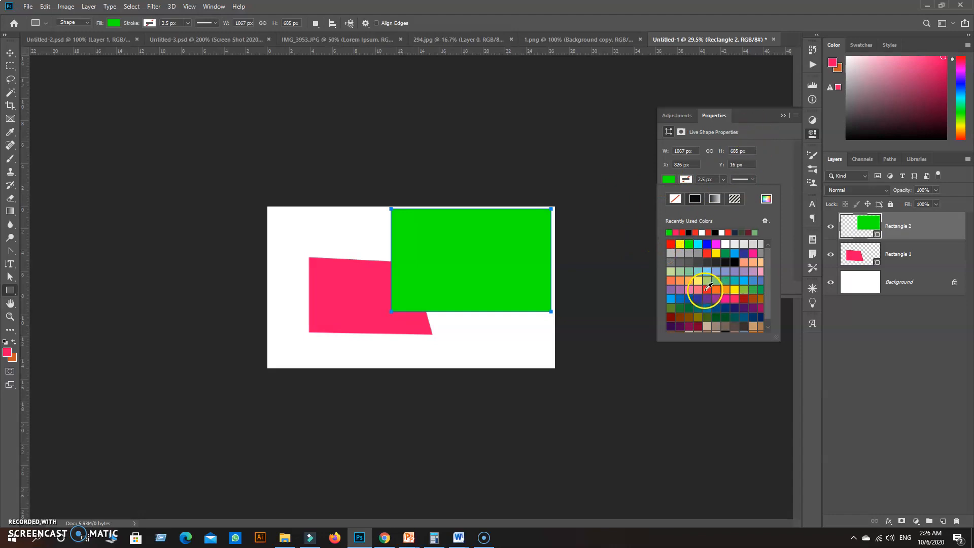
click(680, 299)
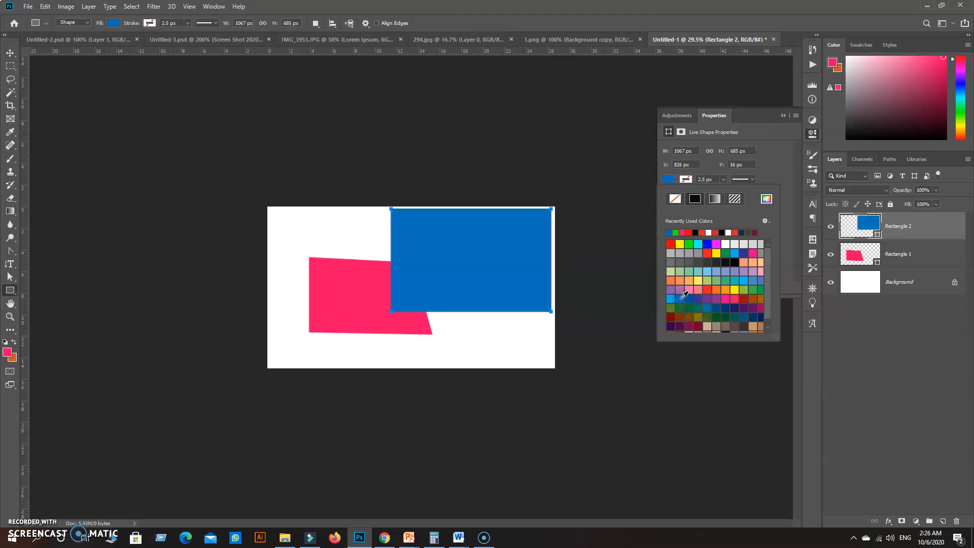
click(783, 116)
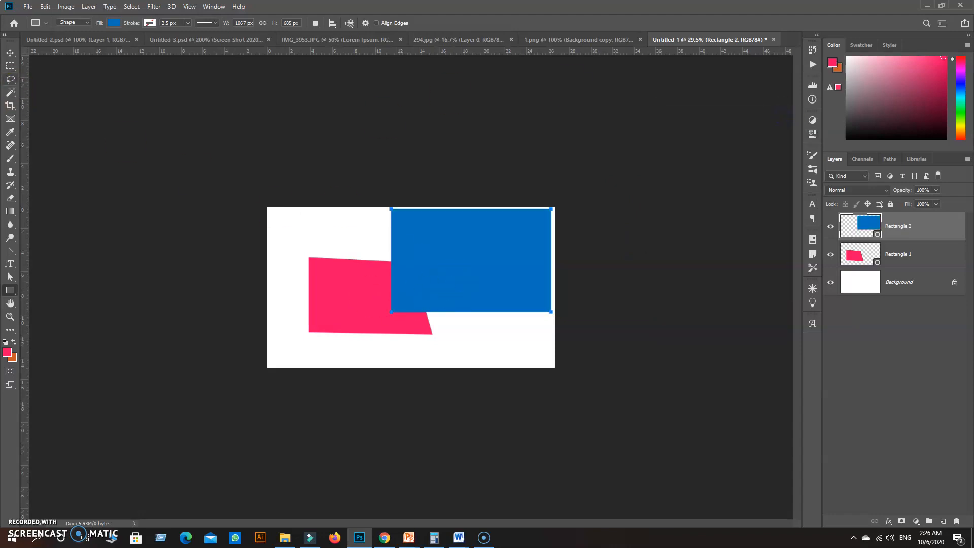
Step: Activate the Move tool and select the pink shape's layer, followed by the blue rectangle's layer
click(9, 54)
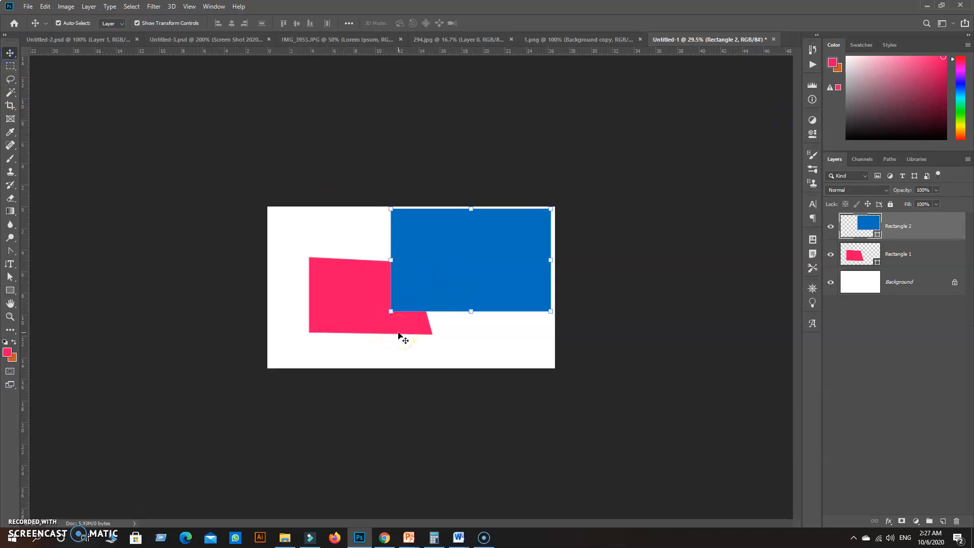
click(912, 251)
click(909, 226)
key(ctrl)
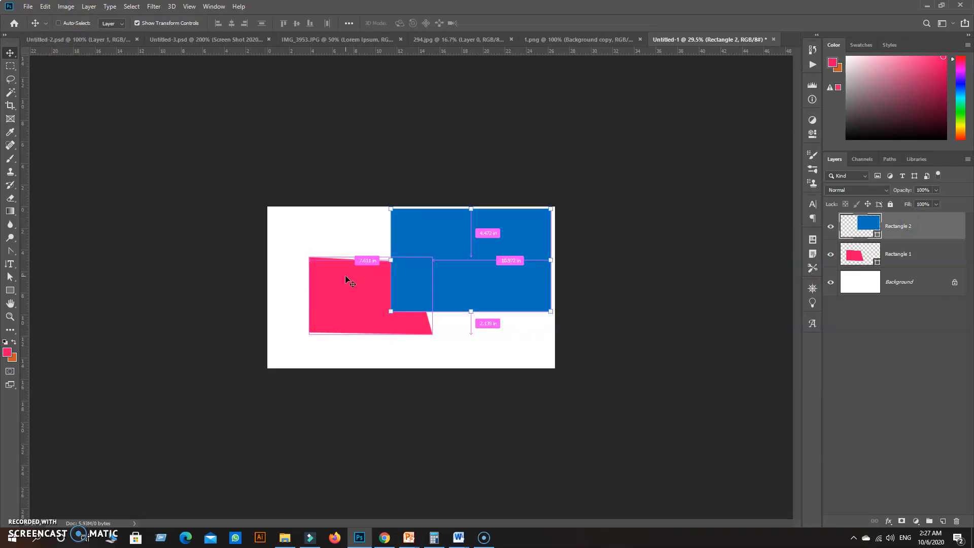
Step: Open bngcgcfn.jpg from the "unique Background Images (PNGFuel)" folder on Local Disk (E:), and close it again
key(ctrl+o)
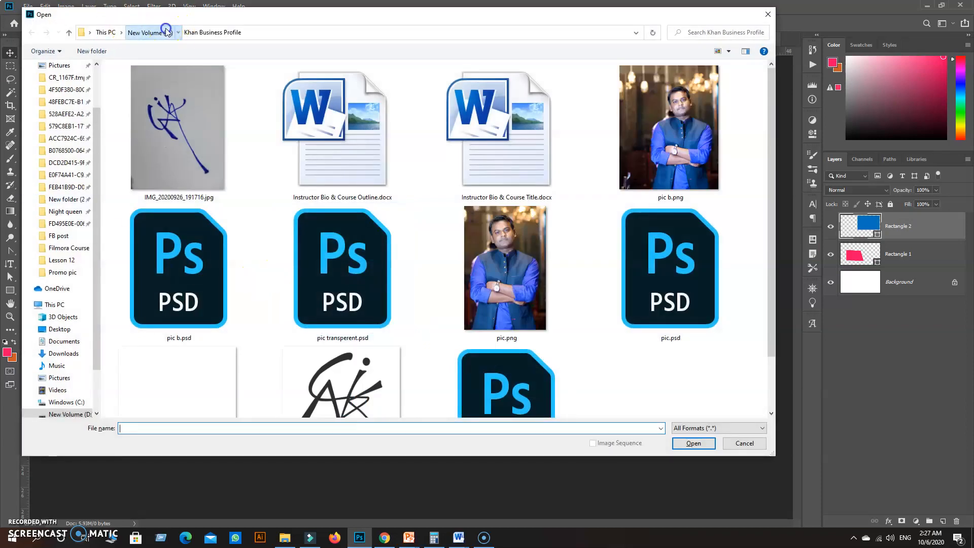
click(150, 32)
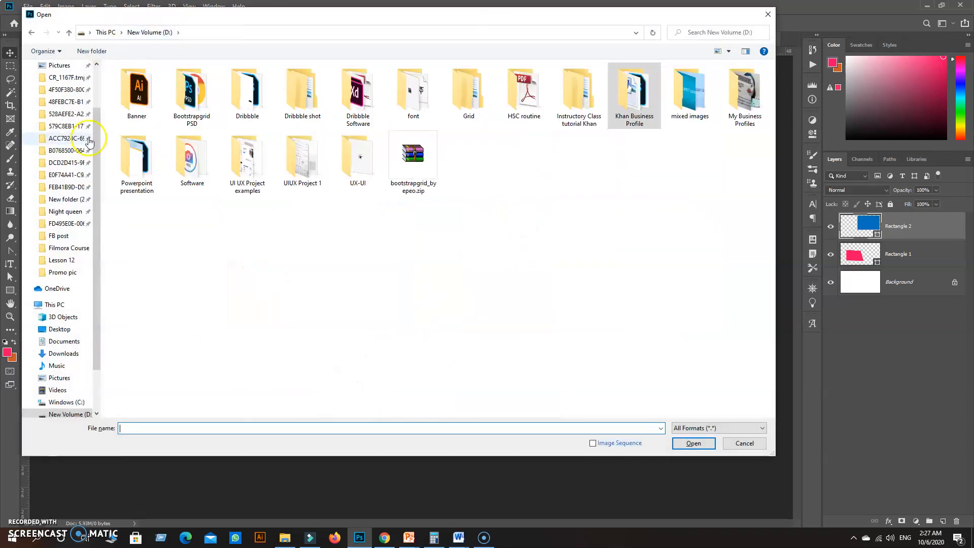
scroll(71, 365, down, 1)
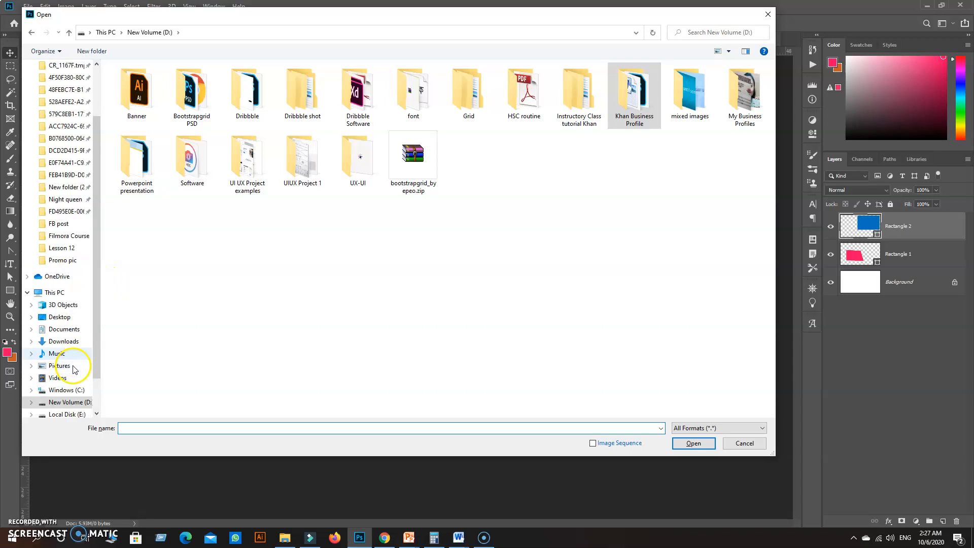
click(73, 404)
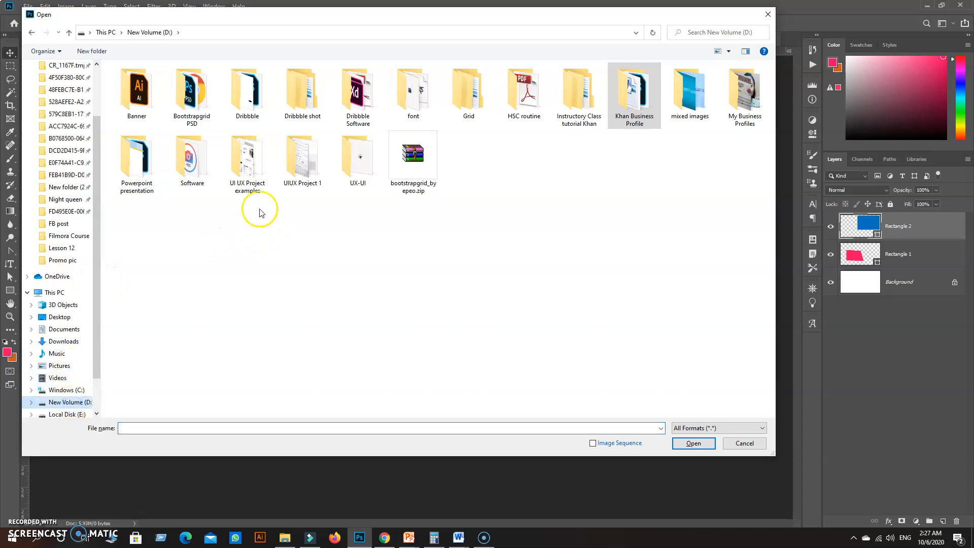
click(70, 415)
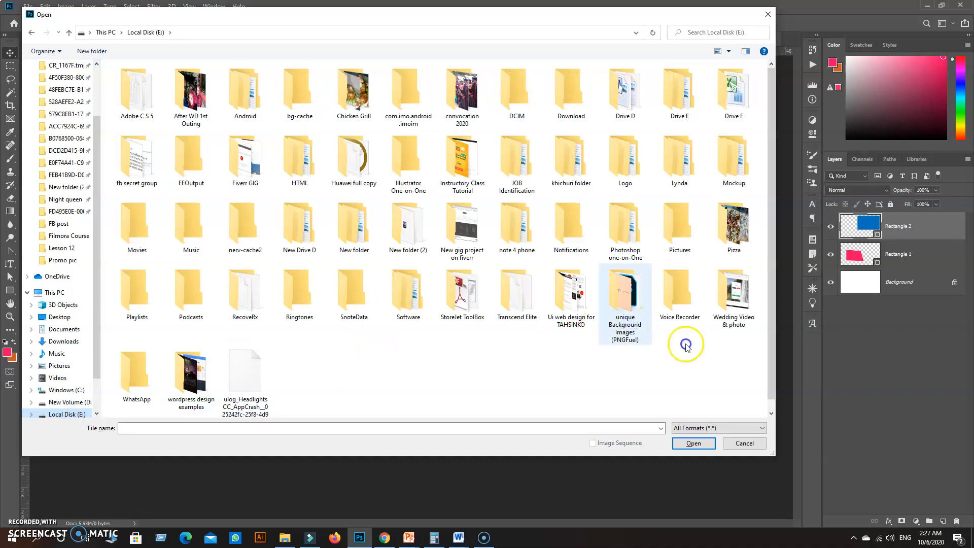
click(625, 295)
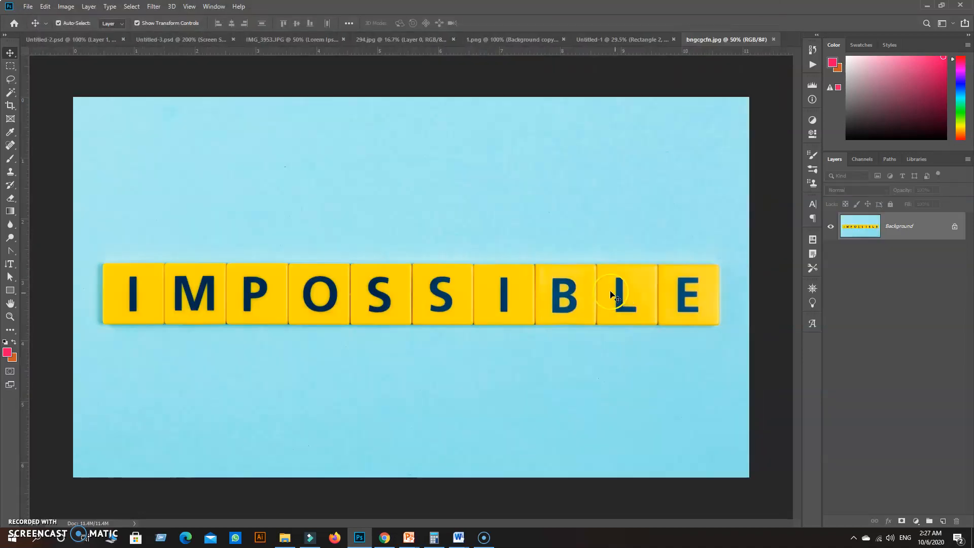
click(773, 39)
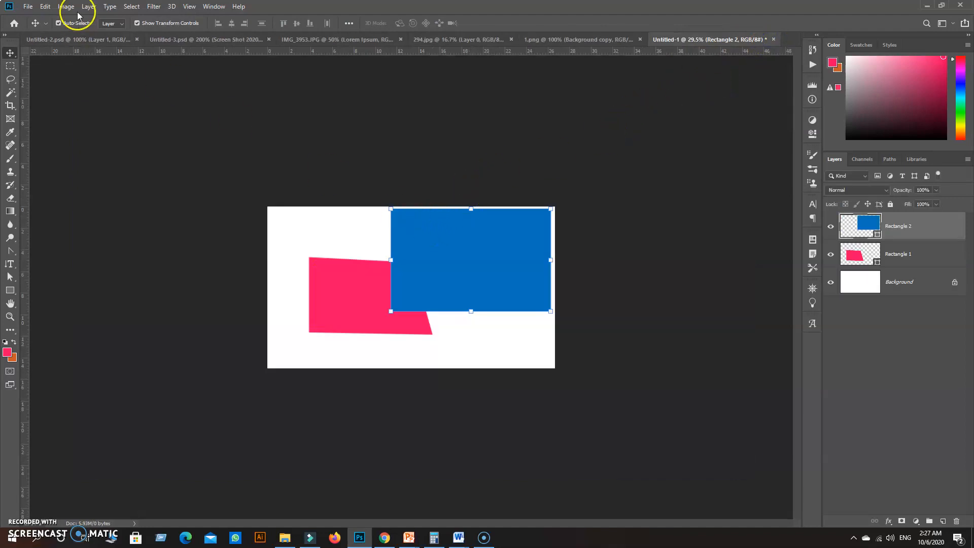
Step: Place 3040791.jpg from the "unique Background Images (PNGFuel)" folder as an embedded image in the document
click(27, 7)
click(55, 198)
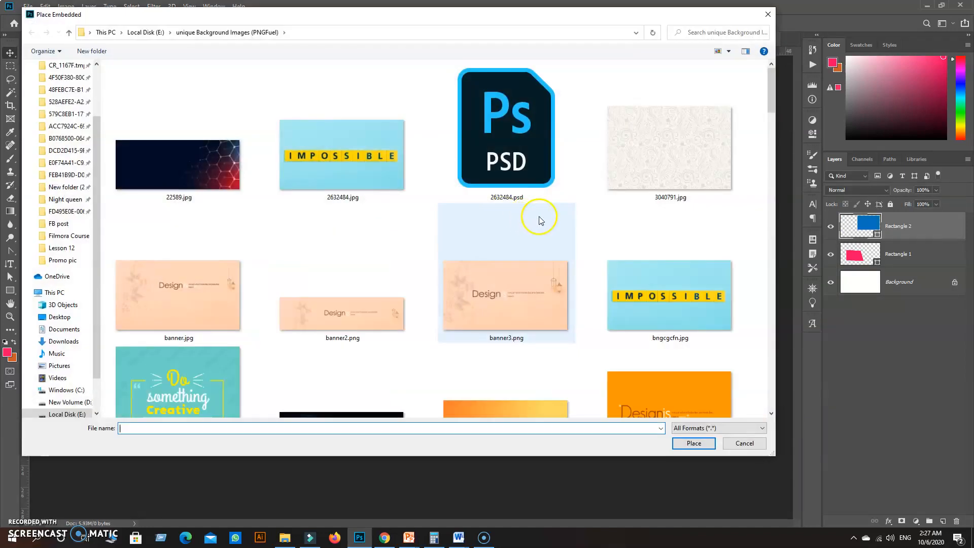
scroll(550, 232, down, 5)
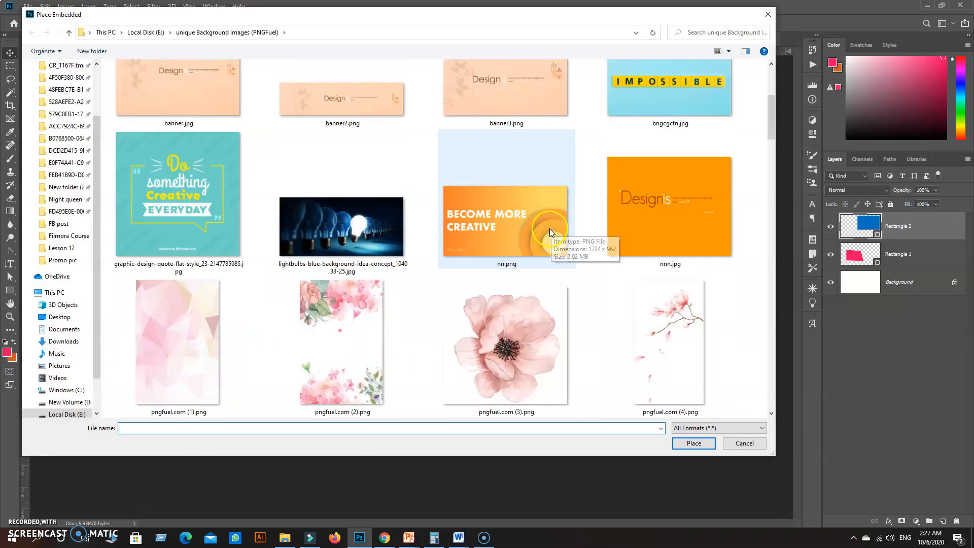
scroll(455, 261, down, 8)
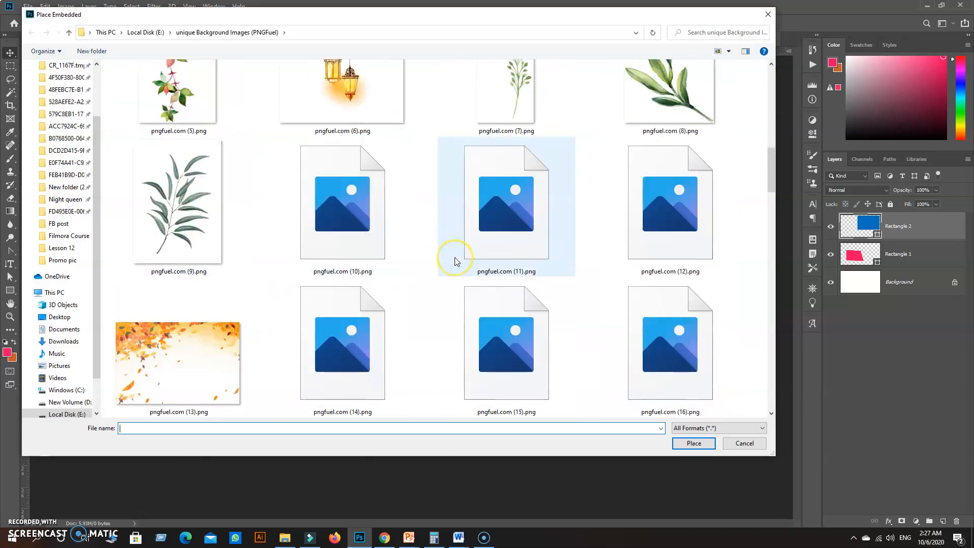
scroll(454, 258, down, 3)
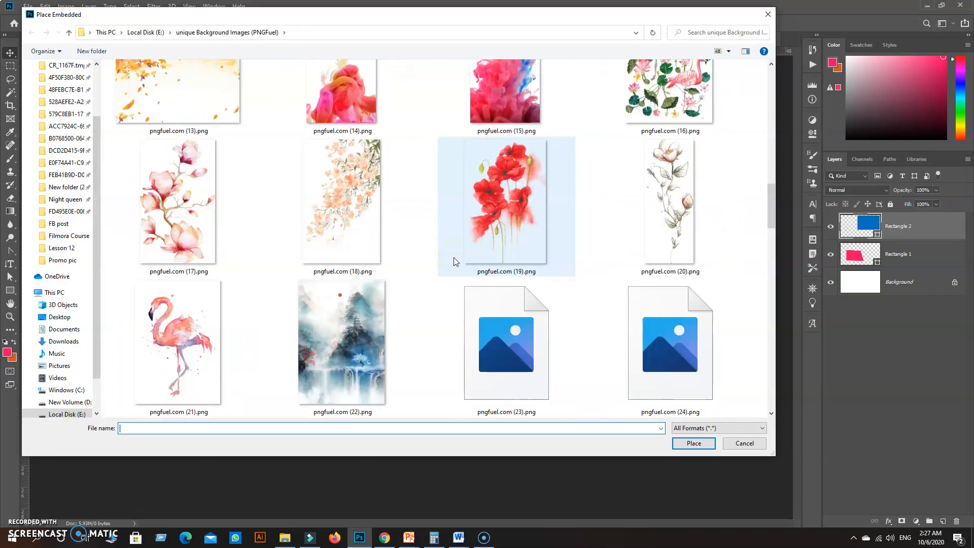
scroll(472, 342, down, 3)
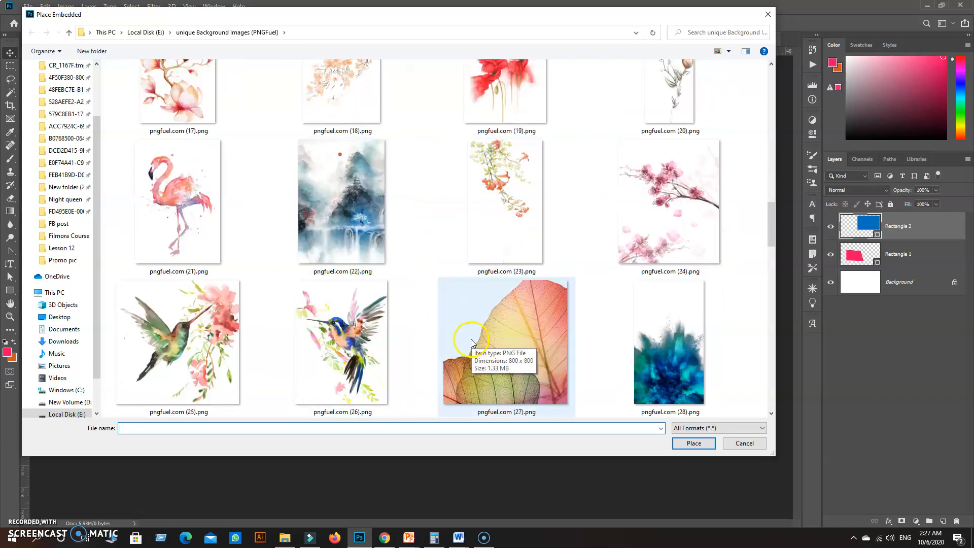
scroll(406, 320, down, 3)
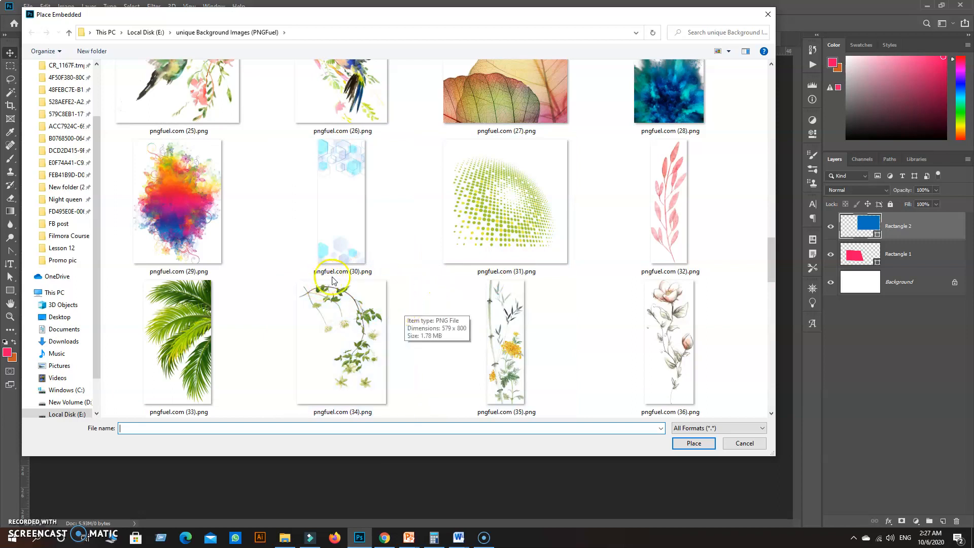
scroll(410, 293, down, 1)
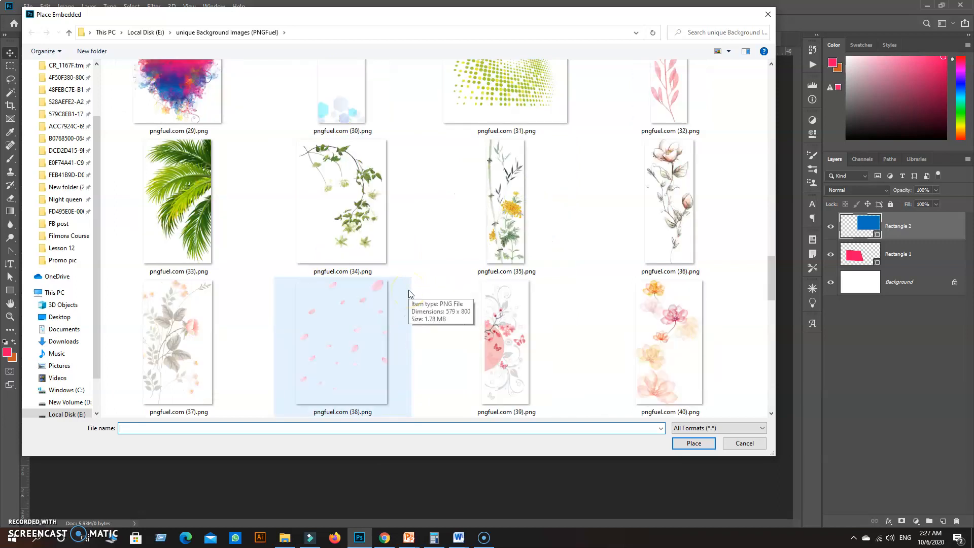
scroll(411, 294, down, 1)
scroll(448, 310, down, 1)
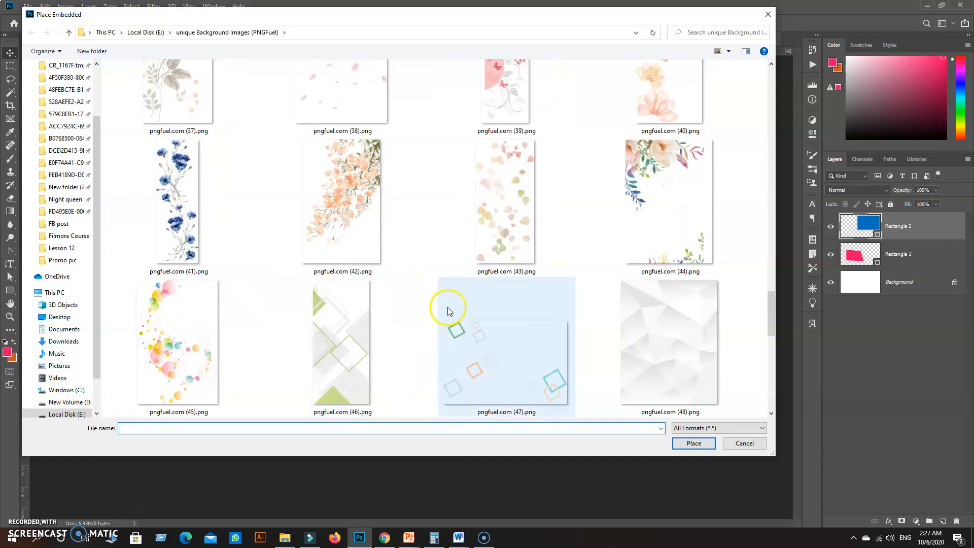
scroll(414, 313, down, 1)
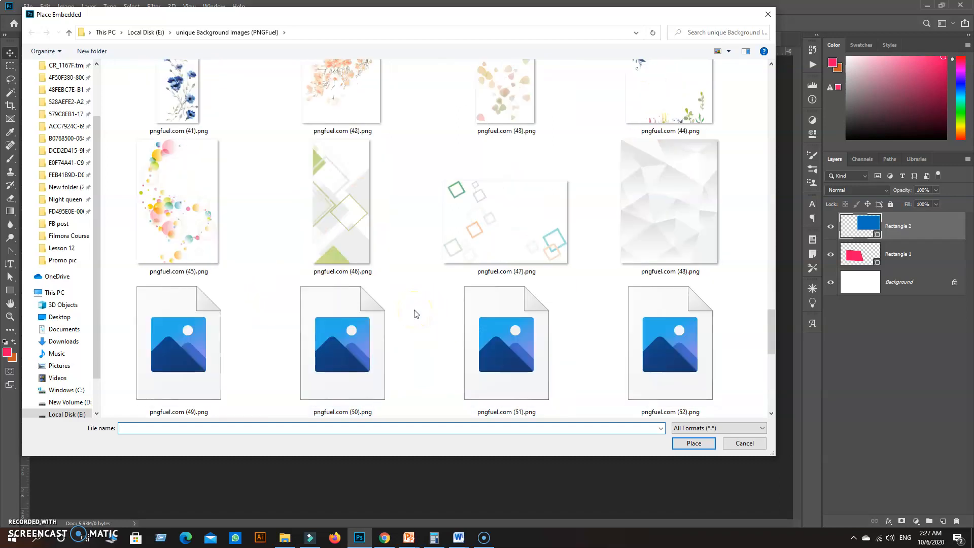
scroll(421, 306, down, 1)
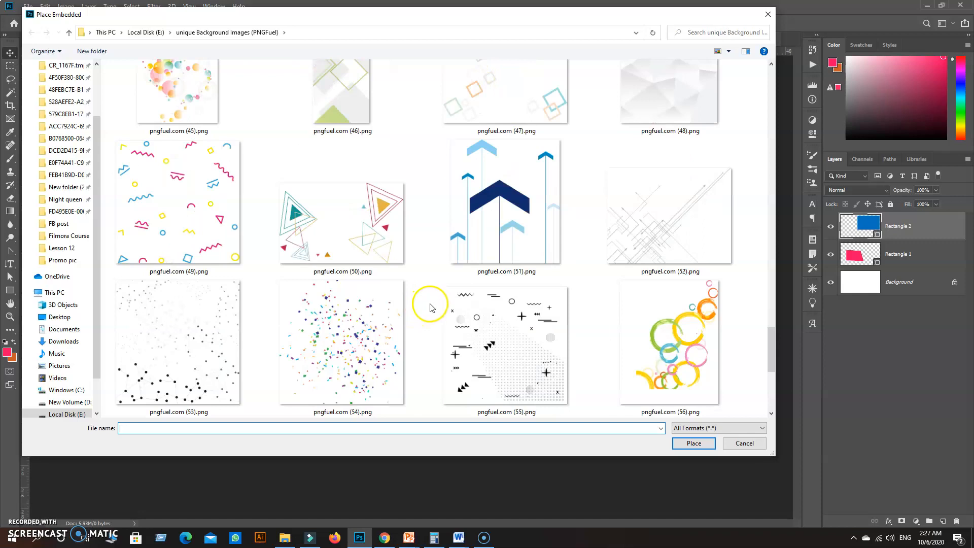
scroll(430, 307, down, 2)
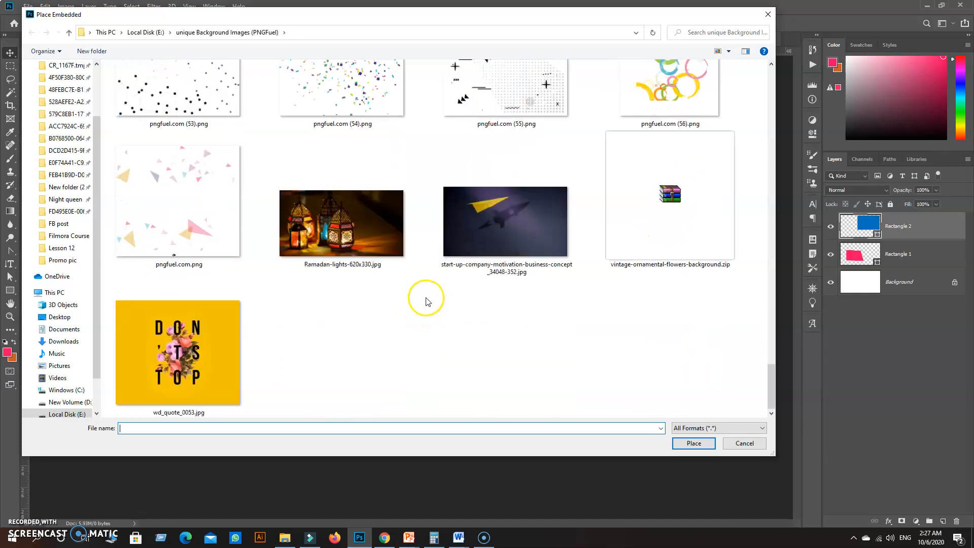
scroll(347, 317, up, 2)
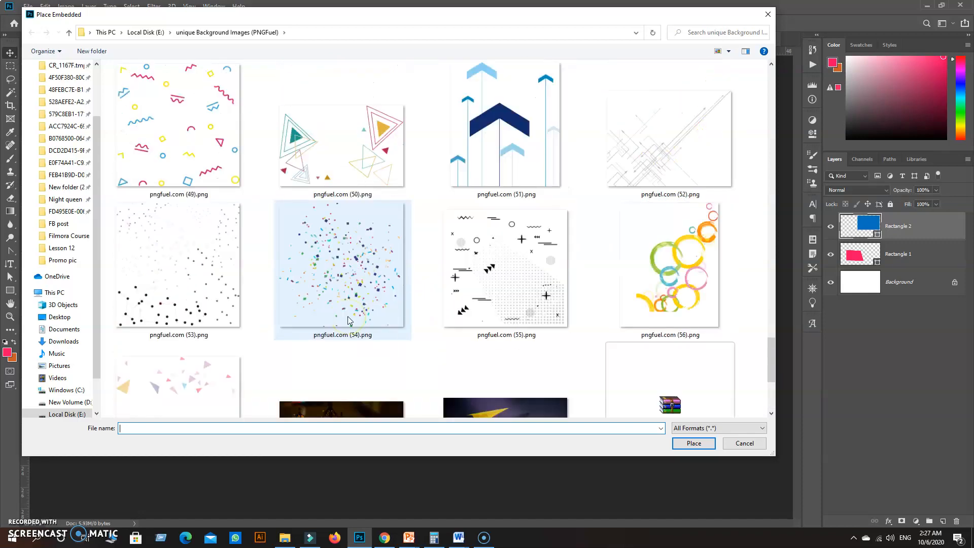
scroll(348, 319, up, 1)
scroll(357, 318, up, 2)
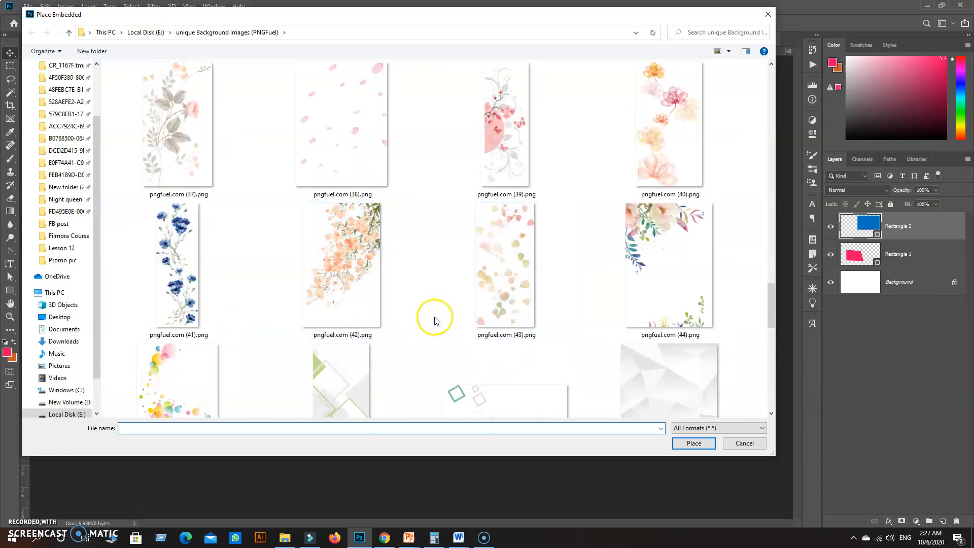
scroll(422, 318, up, 4)
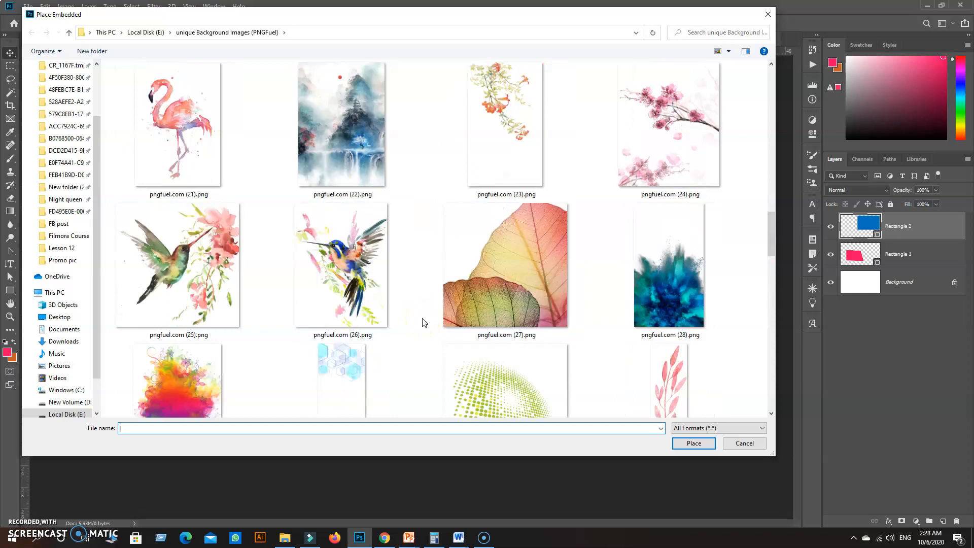
scroll(424, 322, up, 3)
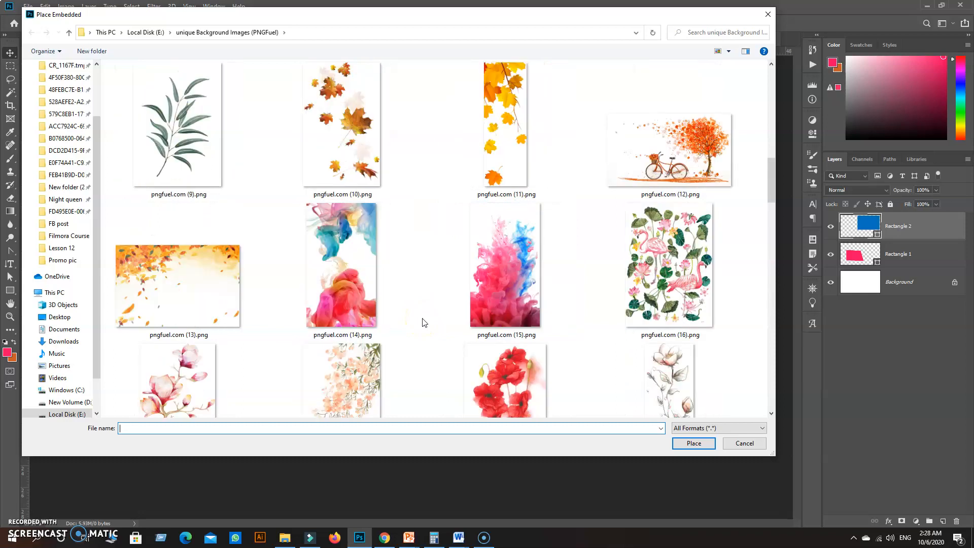
scroll(424, 322, up, 2)
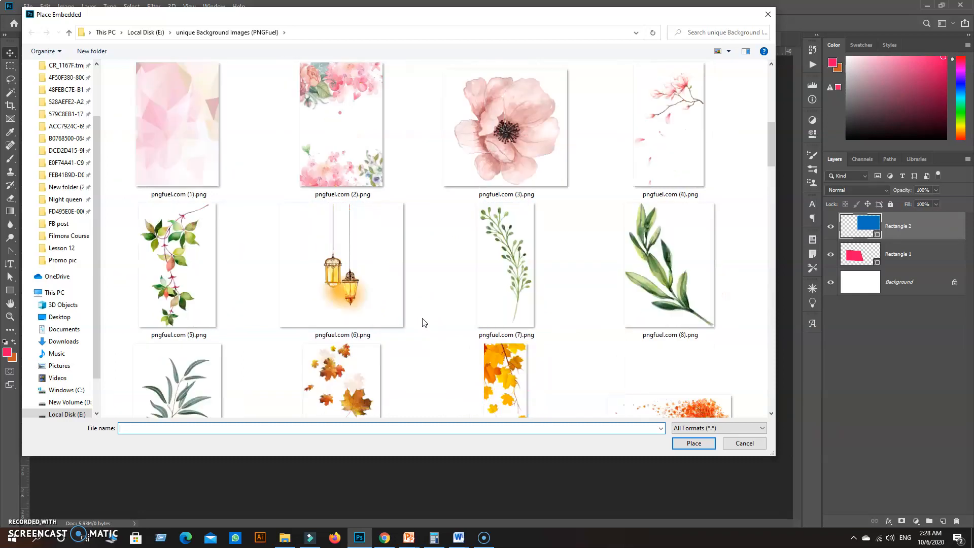
scroll(424, 322, up, 1)
scroll(424, 322, up, 1)
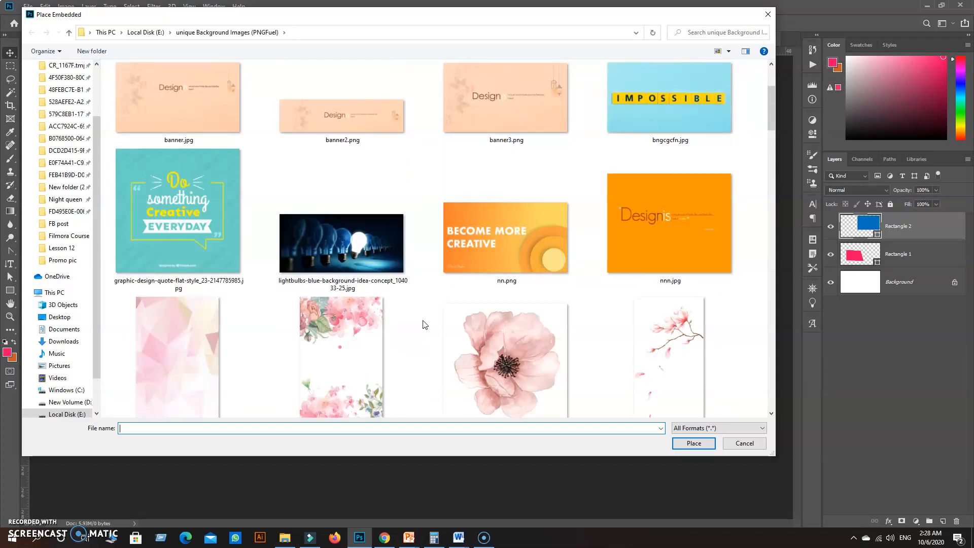
scroll(424, 325, up, 1)
double_click(665, 158)
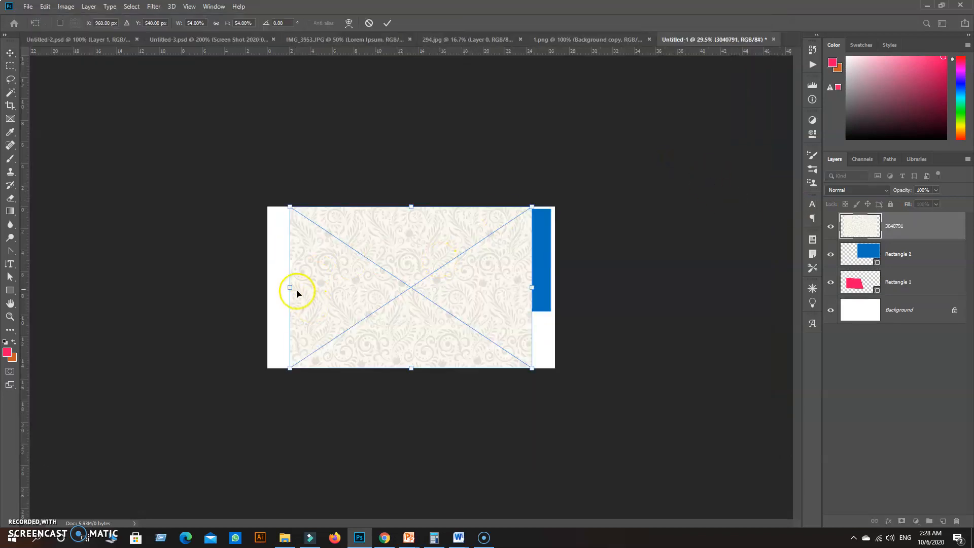
Step: Scale the placed pattern image up to span the full canvas width and commit the transformation
drag(290, 287, 272, 286)
drag(531, 287, 556, 289)
click(11, 53)
Step: Hide the placed 3040791 image's layer, switching the blue rectangle's layer off and back on
click(830, 253)
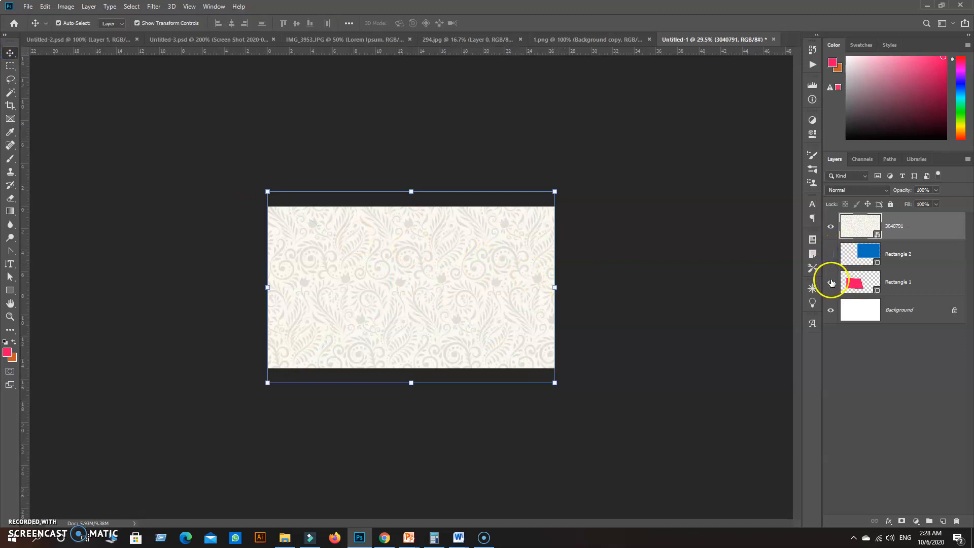
click(830, 226)
click(829, 255)
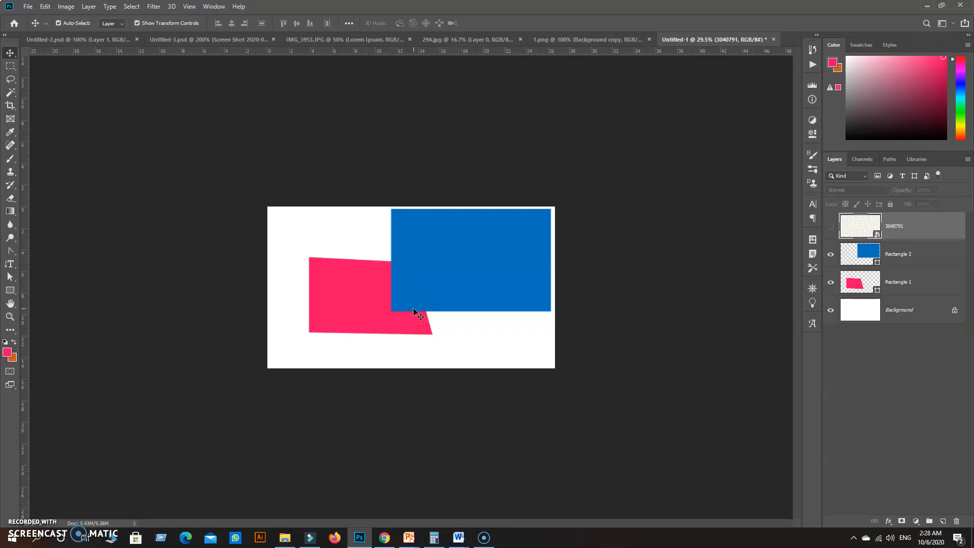
Step: Select the blue rectangle's layer and set its blend mode to Multiply
click(895, 256)
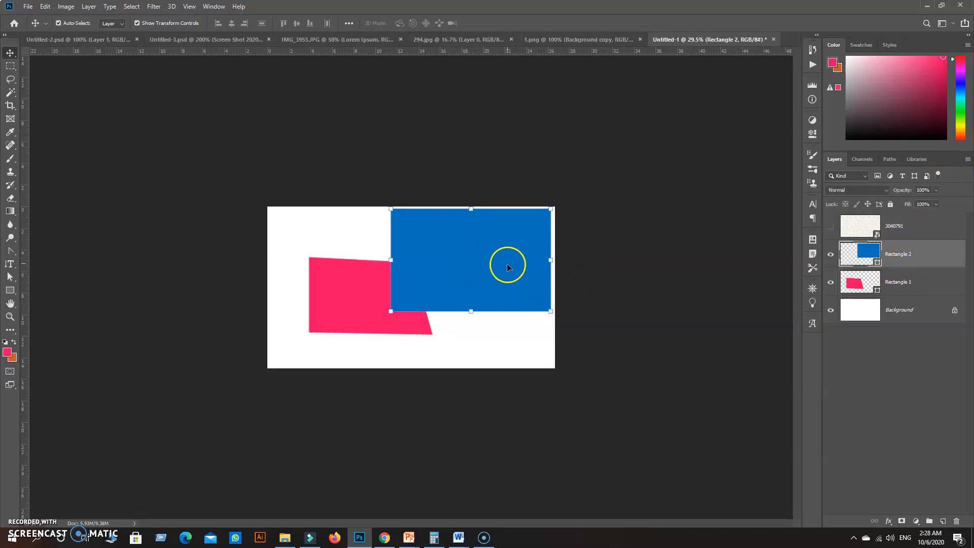
click(902, 261)
click(883, 191)
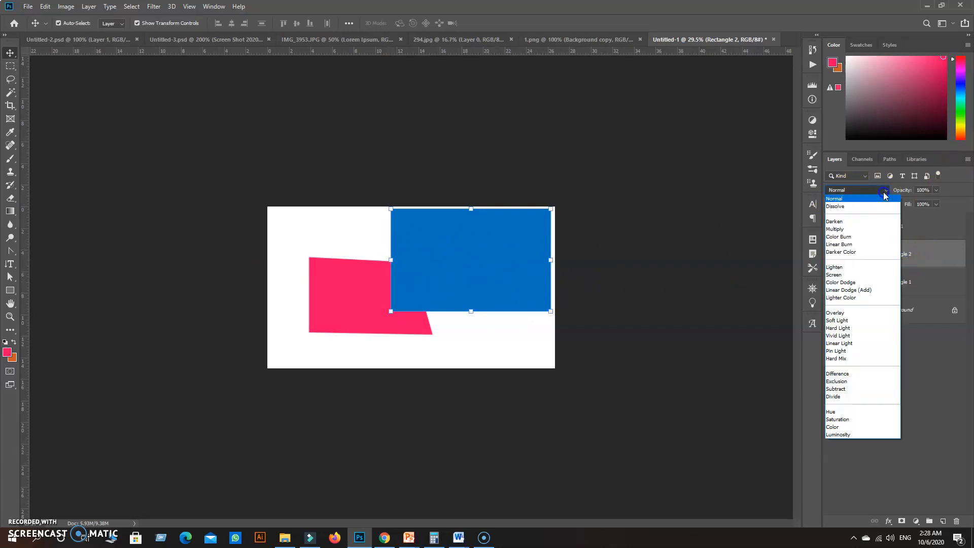
click(835, 229)
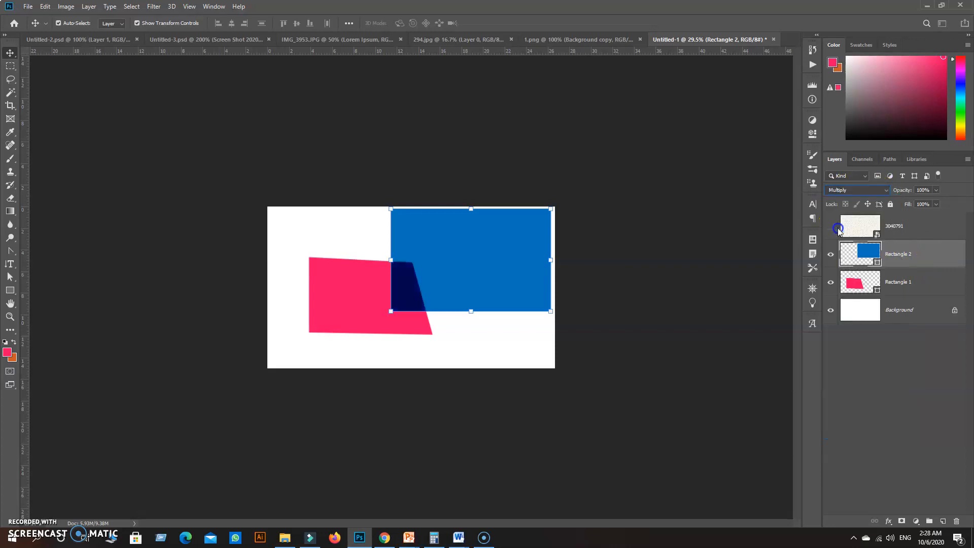
Step: Draw a square of about 384 × 384 px directly above the Background layer, overlapping both the pink shape and the blue rectangle
click(888, 282)
click(896, 312)
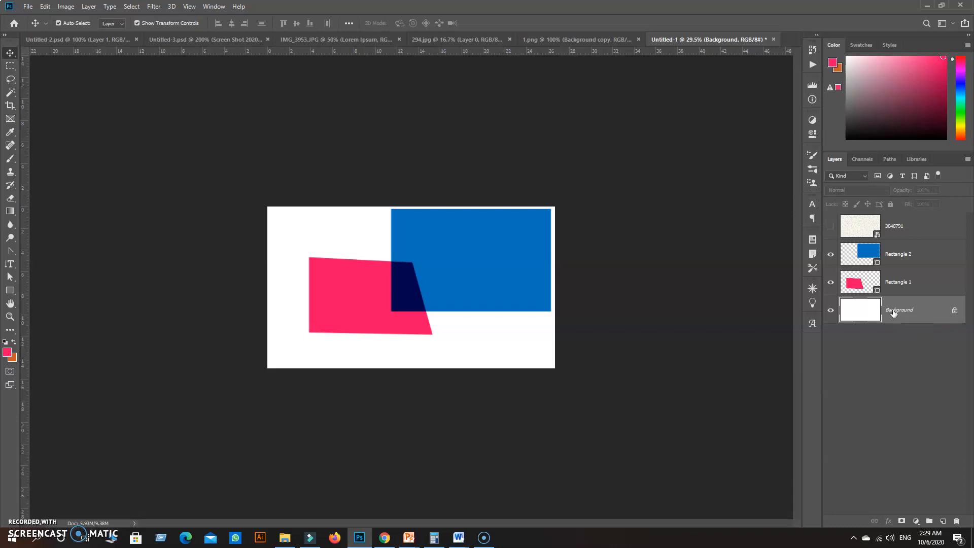
click(10, 290)
drag(348, 226, 405, 283)
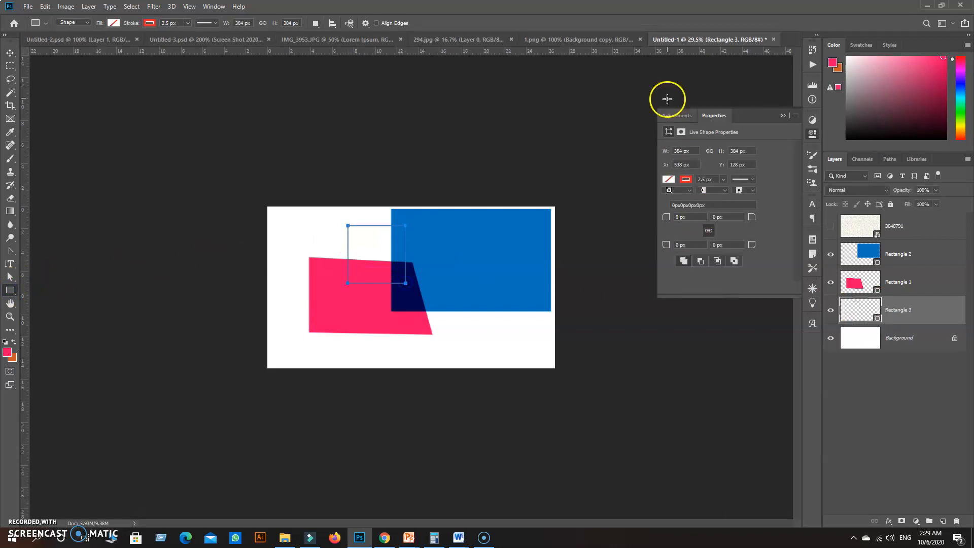
Step: Remove the new square's stroke and fill it with the orange colour #d79914
click(682, 181)
click(676, 198)
click(669, 180)
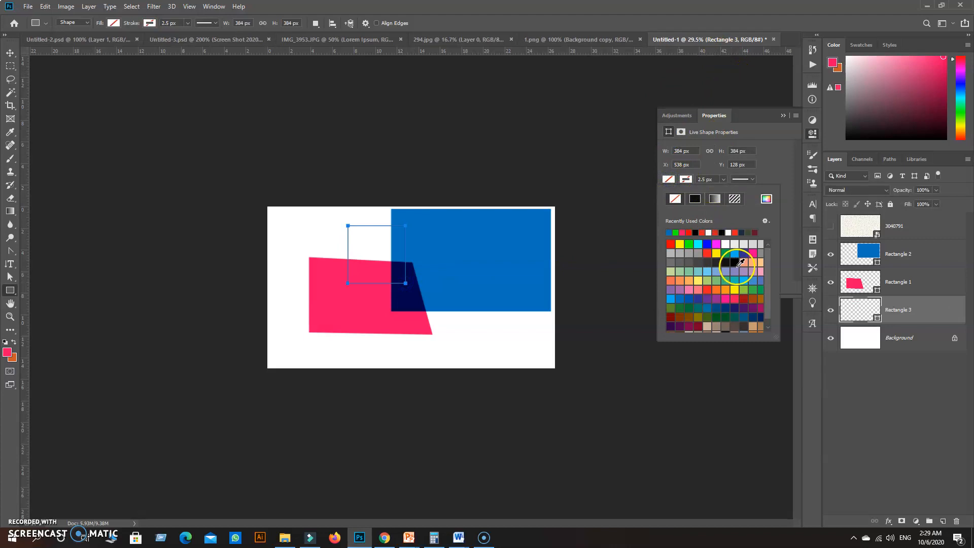
click(766, 199)
drag(810, 276, 807, 312)
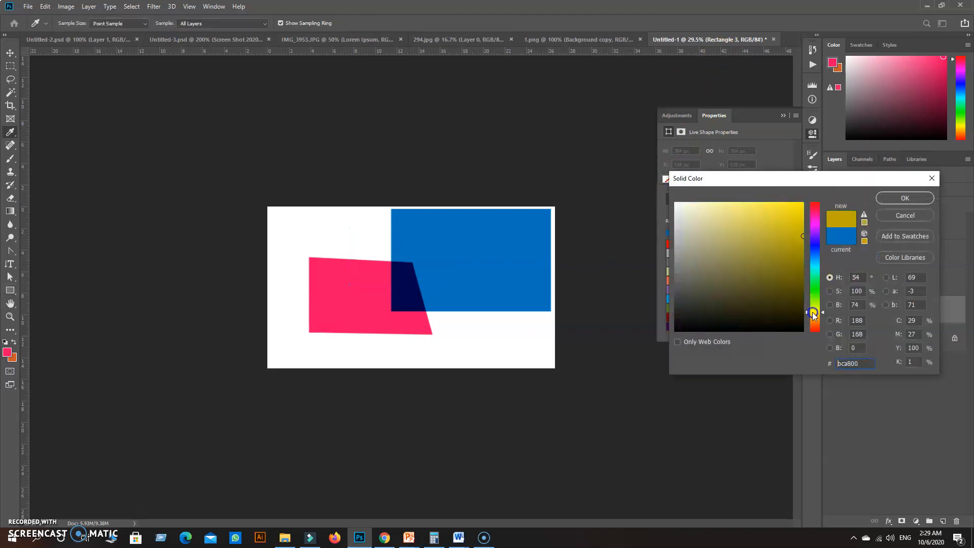
click(791, 222)
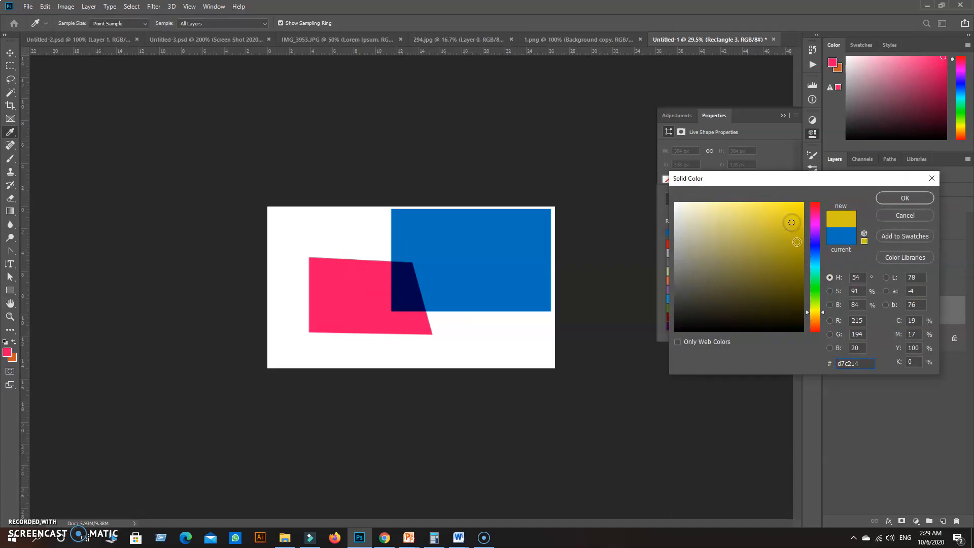
click(808, 315)
click(900, 198)
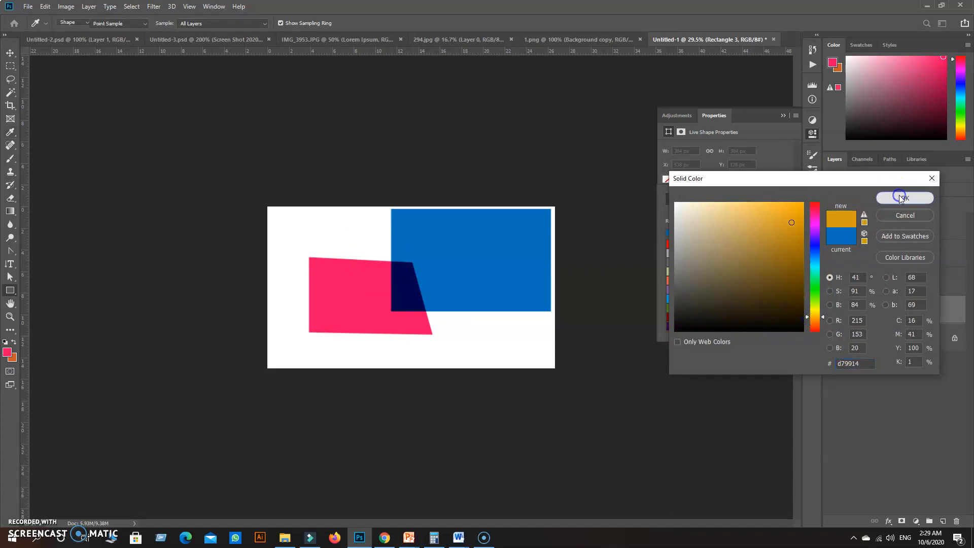
click(783, 116)
Step: Move the orange square's layer above the blue rectangle's layer, set its blend mode to Multiply, and deselect it
click(893, 336)
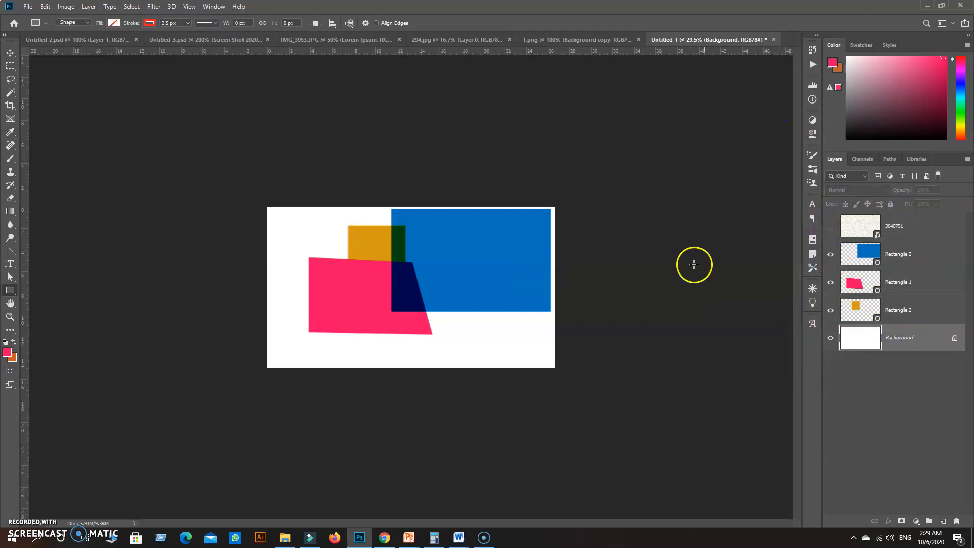
drag(900, 315, 903, 244)
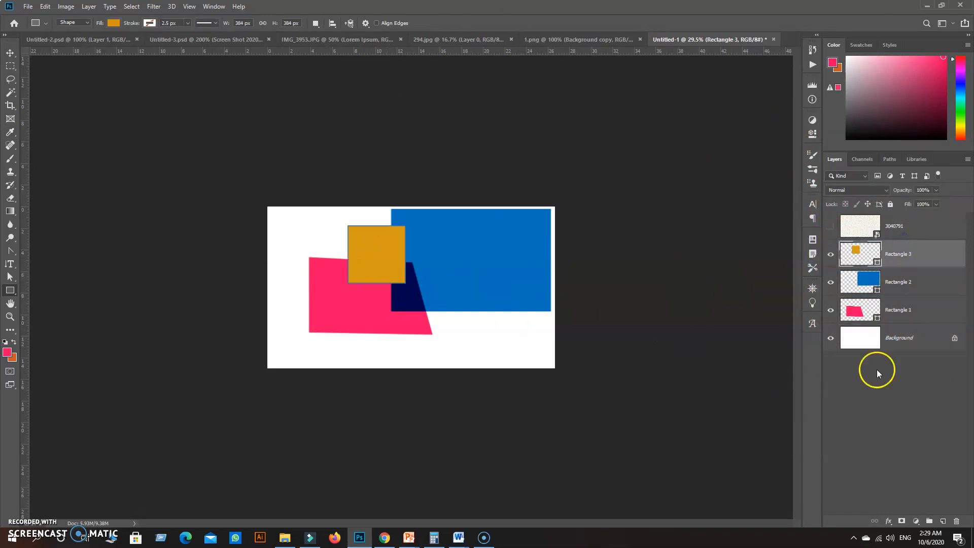
click(846, 190)
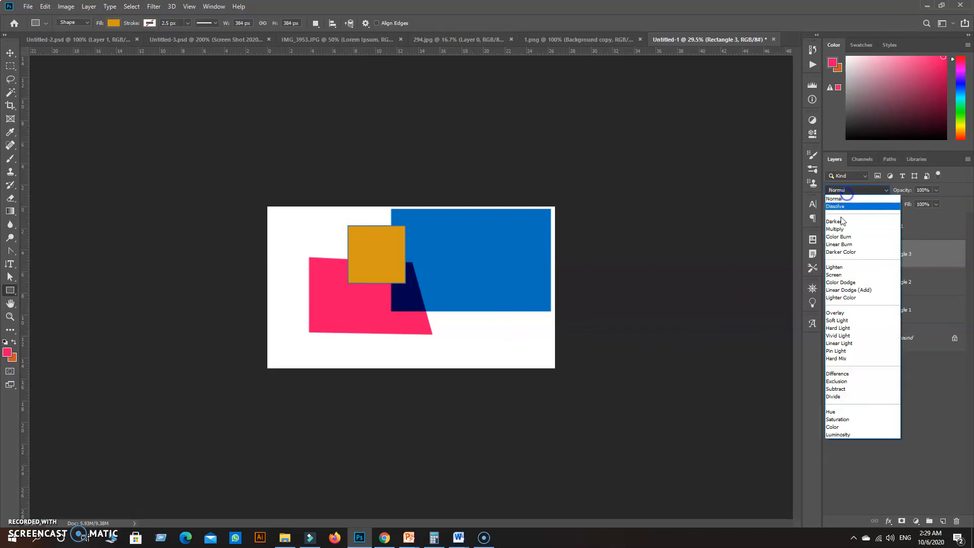
click(842, 226)
click(10, 53)
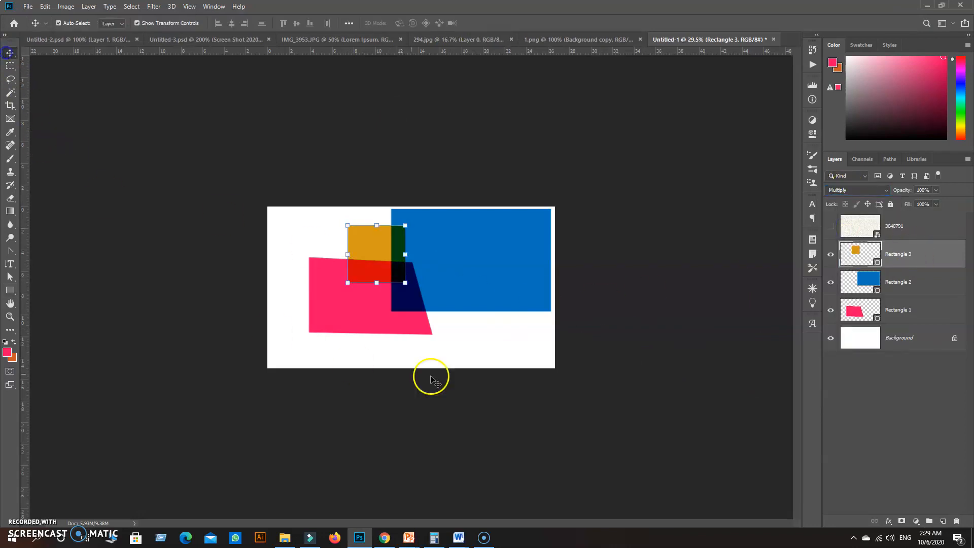
click(435, 332)
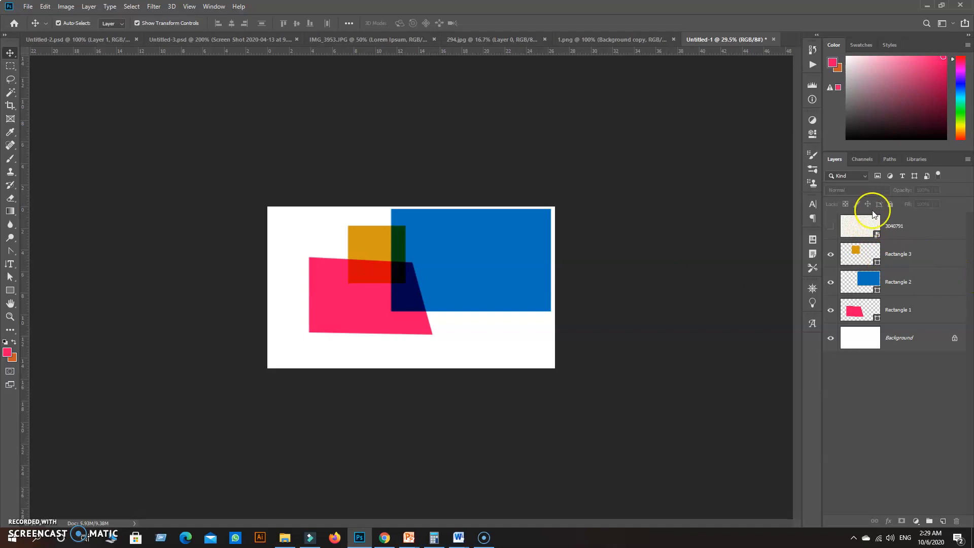
Step: Set the blend mode of the orange square's layer to Overlay, then select the Background layer
click(894, 259)
click(857, 190)
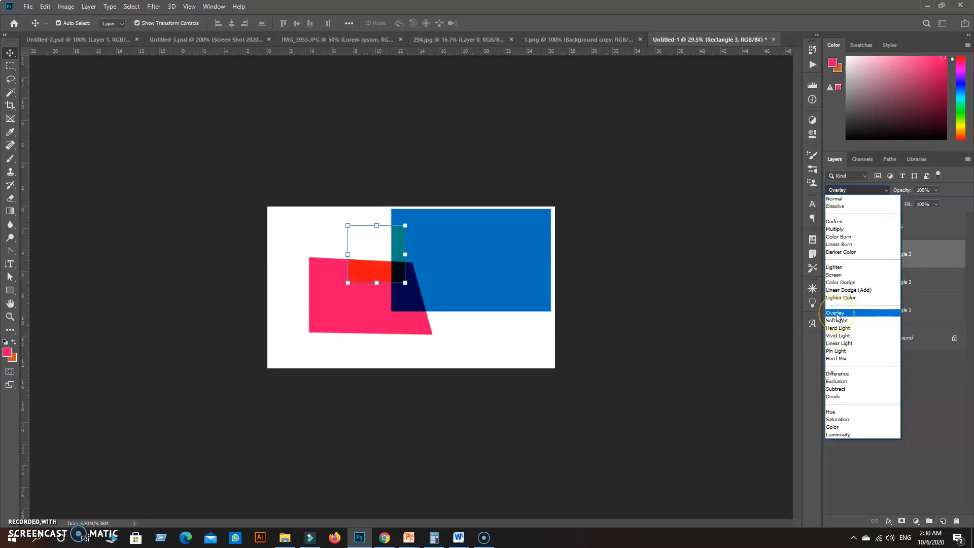
click(836, 313)
click(894, 330)
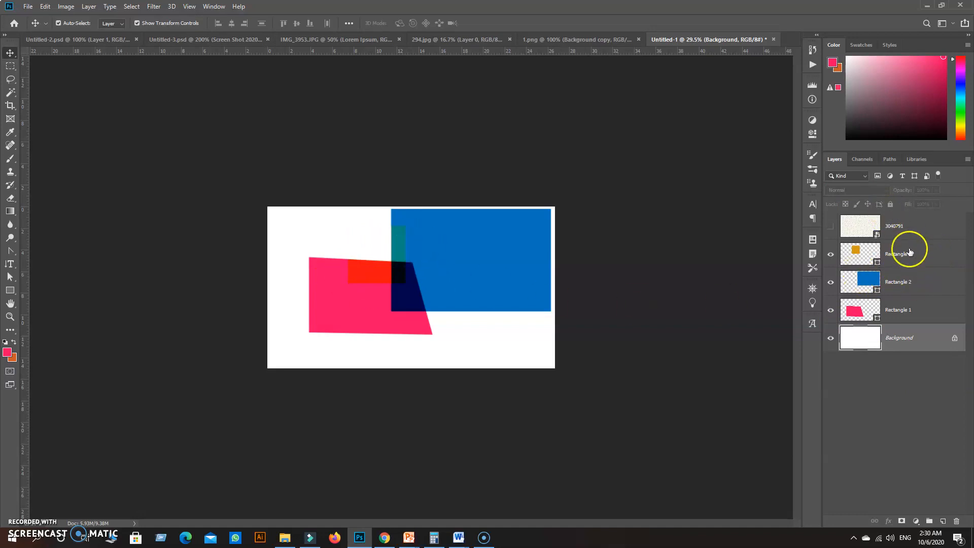
Step: Preview other blend modes, such as Difference and Divide, on the orange square's layer without applying one
click(890, 255)
click(878, 190)
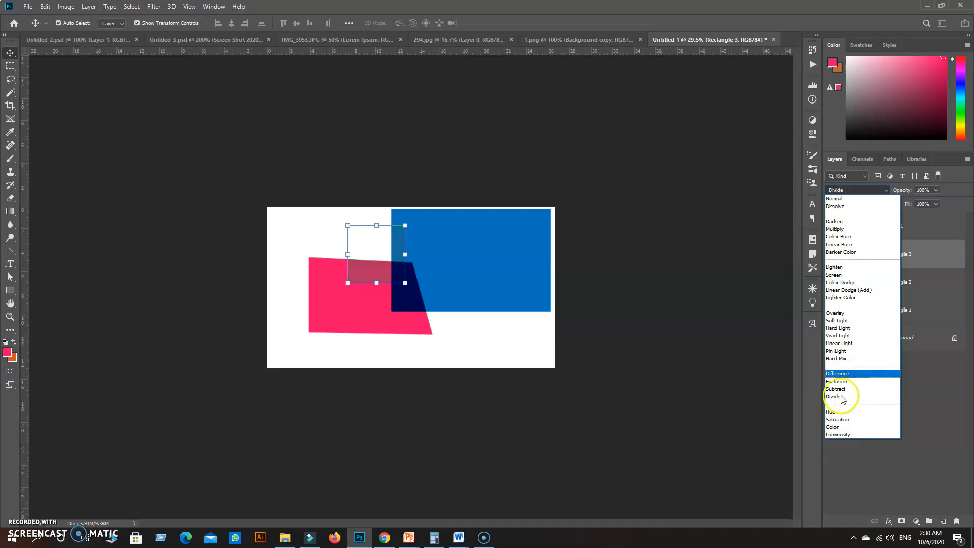
click(916, 277)
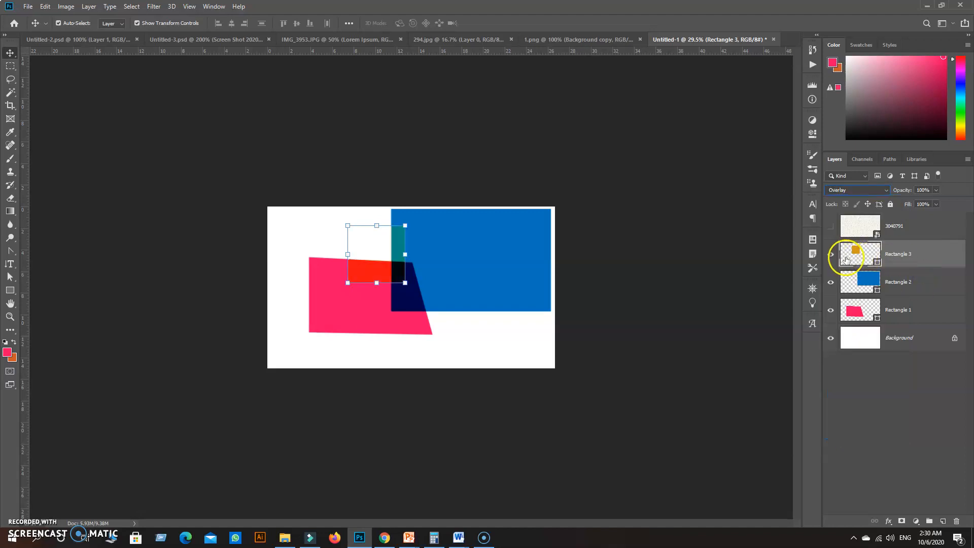
Step: Group the Rectangle 1, Rectangle 2 and Rectangle 3 layers together and hide the group
shift+click(897, 311)
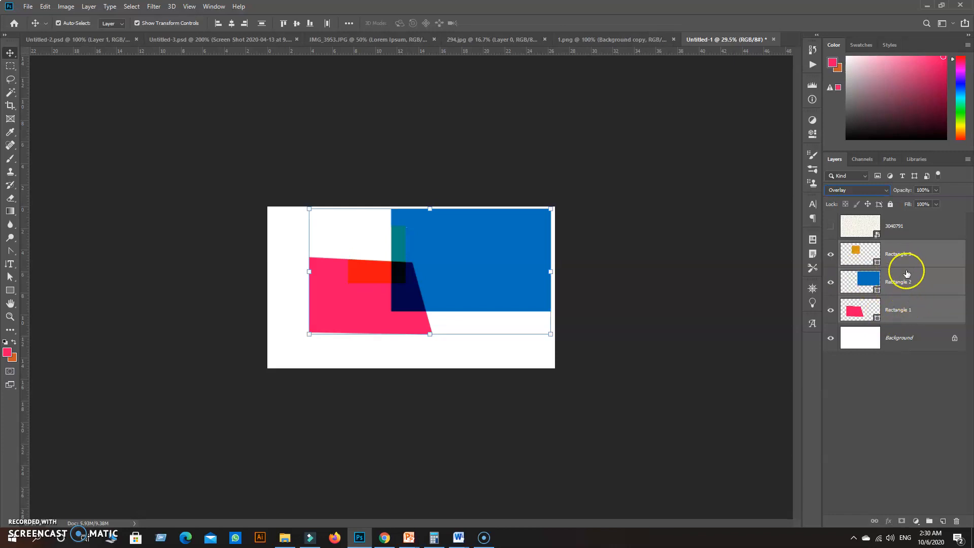
click(914, 334)
click(903, 251)
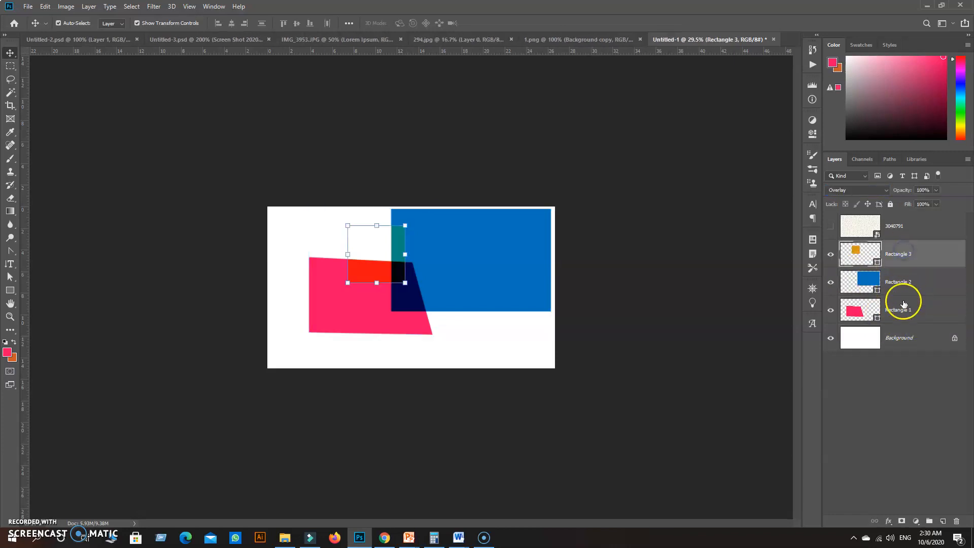
shift+click(903, 312)
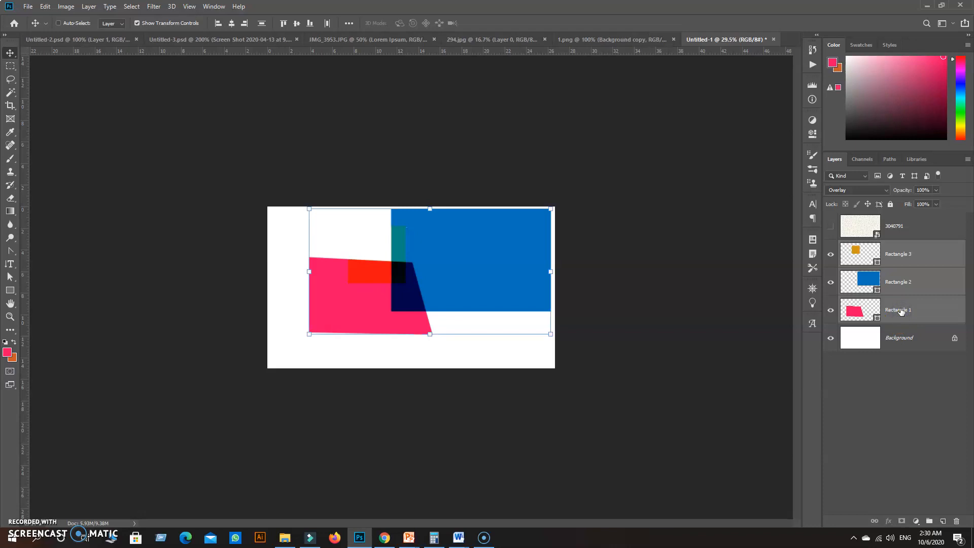
key(ctrl+g)
click(830, 247)
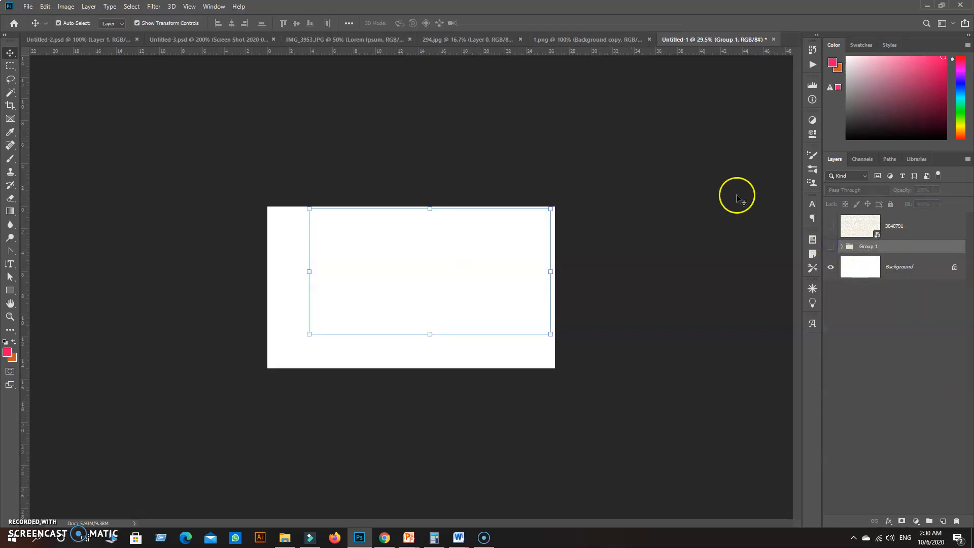
click(9, 65)
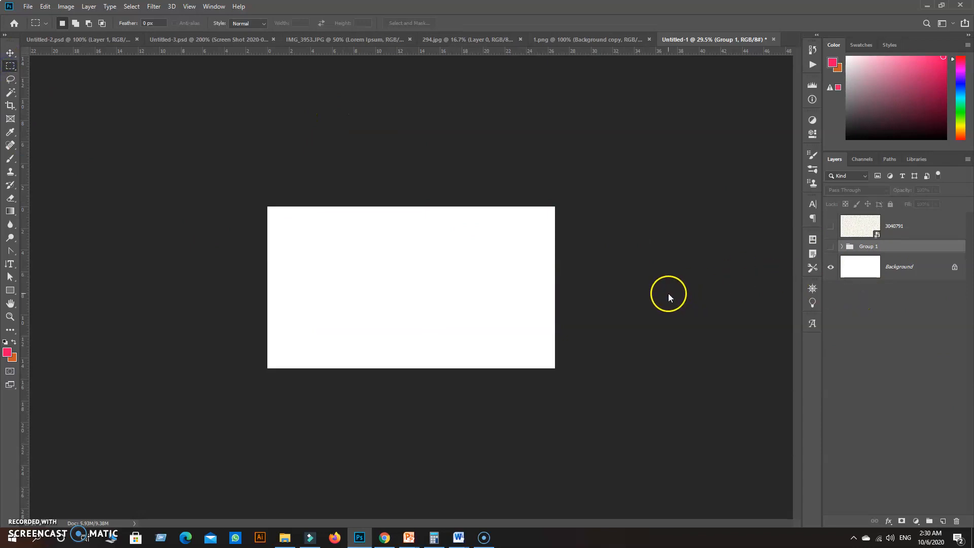
Step: Open wd_quote_0053.jpg from the unique Background Images (PNGFuel) folder and unlock its Background layer
key(ctrl+o)
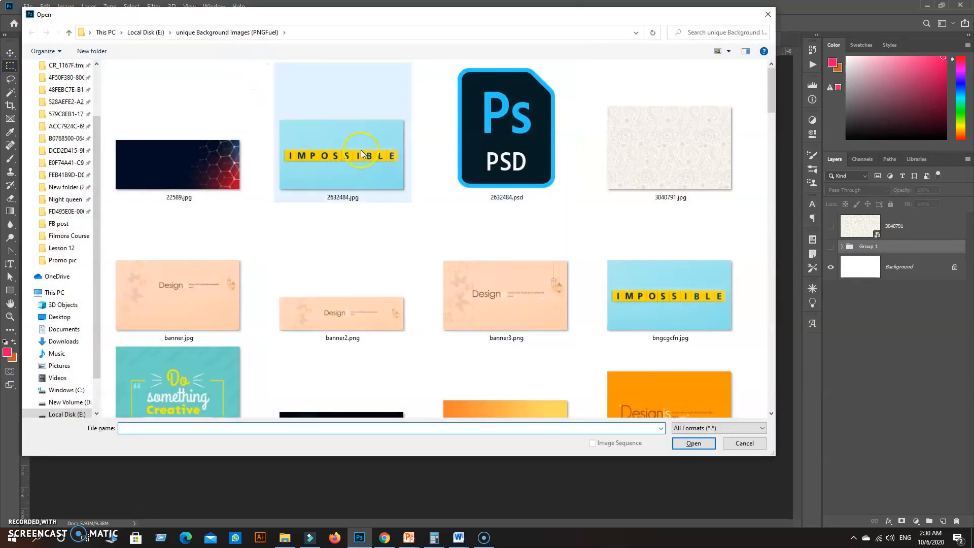
scroll(558, 249, down, 3)
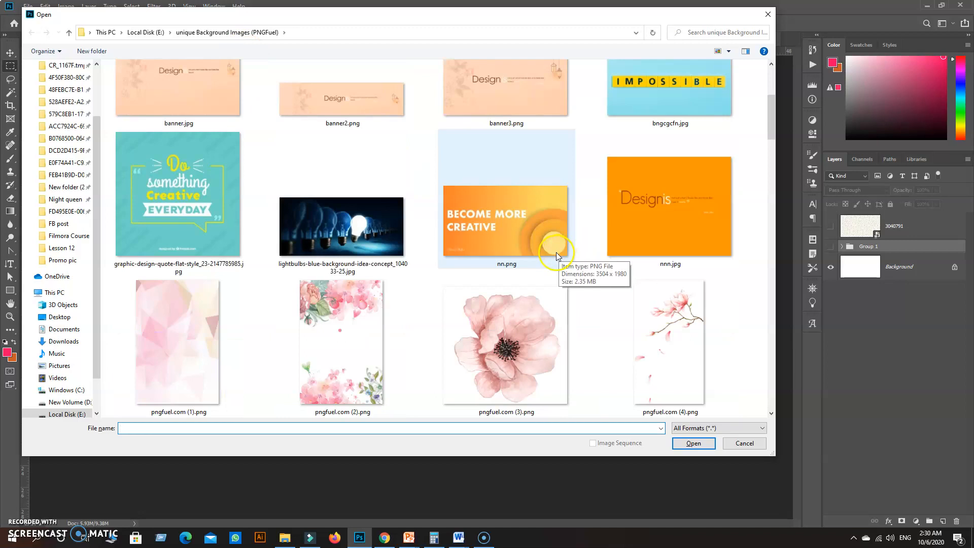
scroll(556, 255, down, 6)
scroll(556, 263, down, 8)
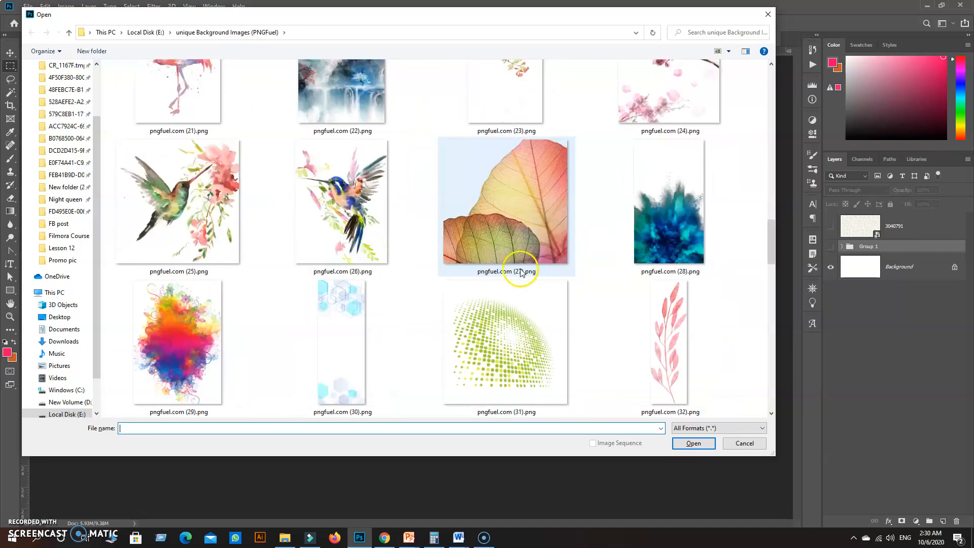
scroll(523, 279, down, 4)
scroll(523, 282, down, 10)
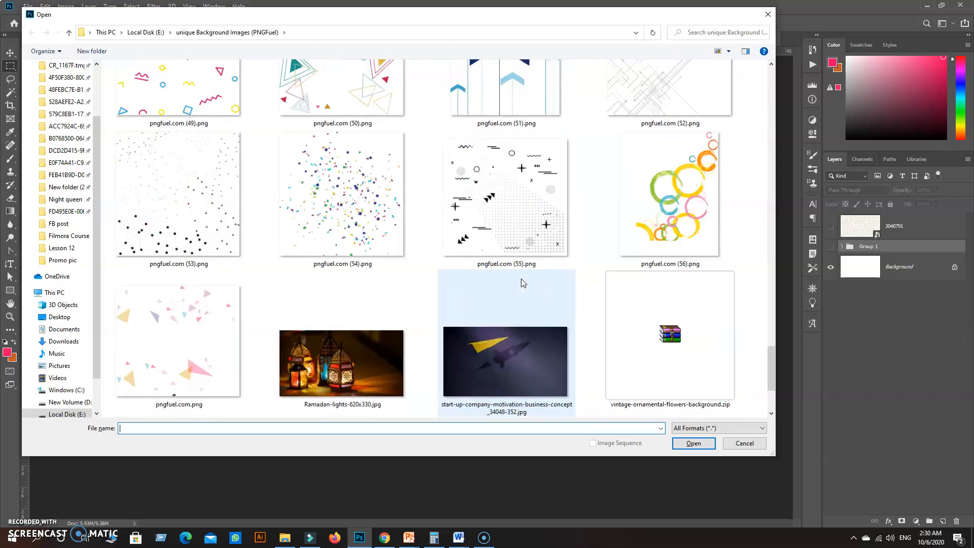
scroll(522, 282, down, 2)
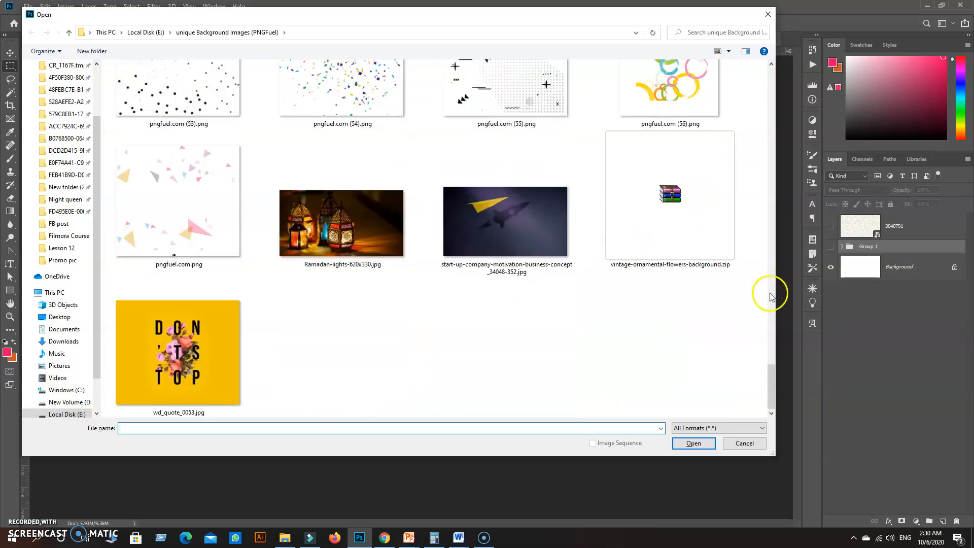
double_click(155, 378)
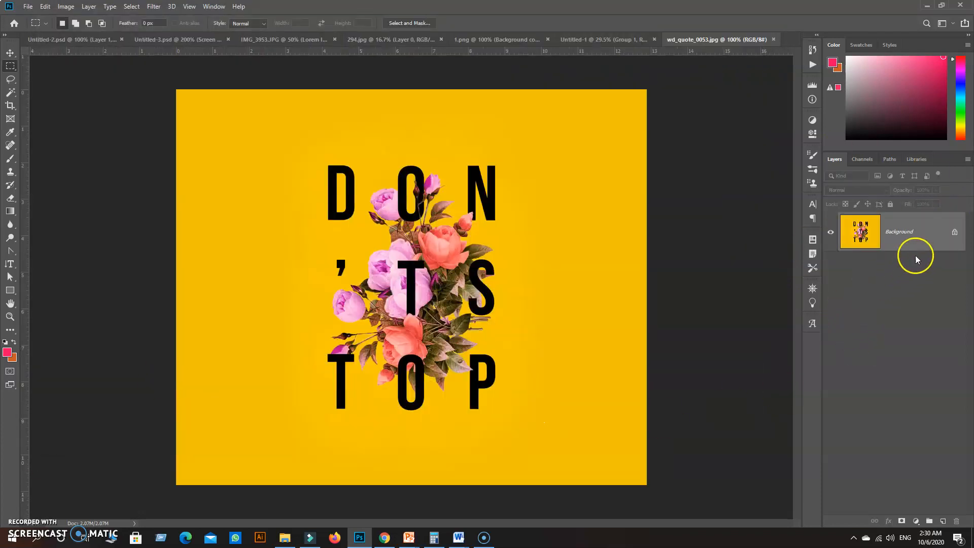
click(954, 232)
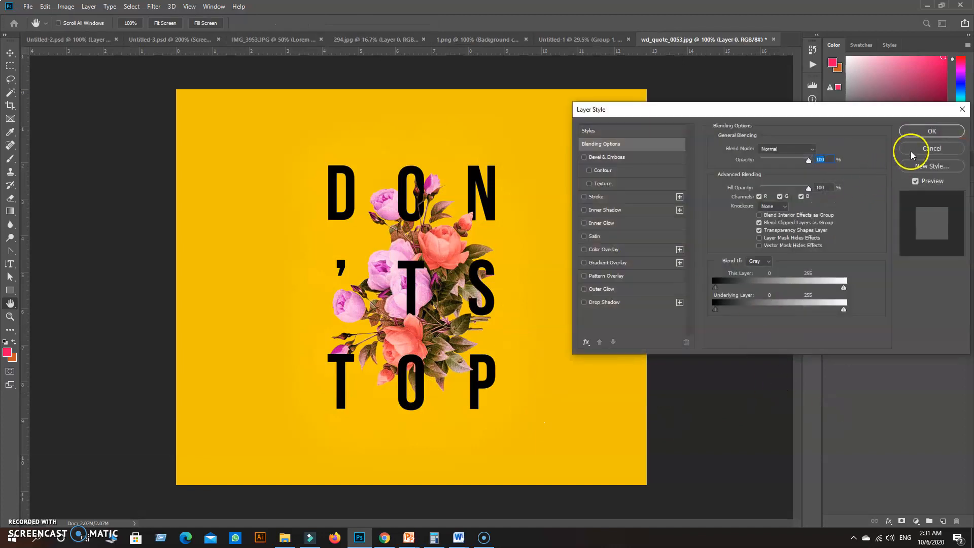
click(910, 147)
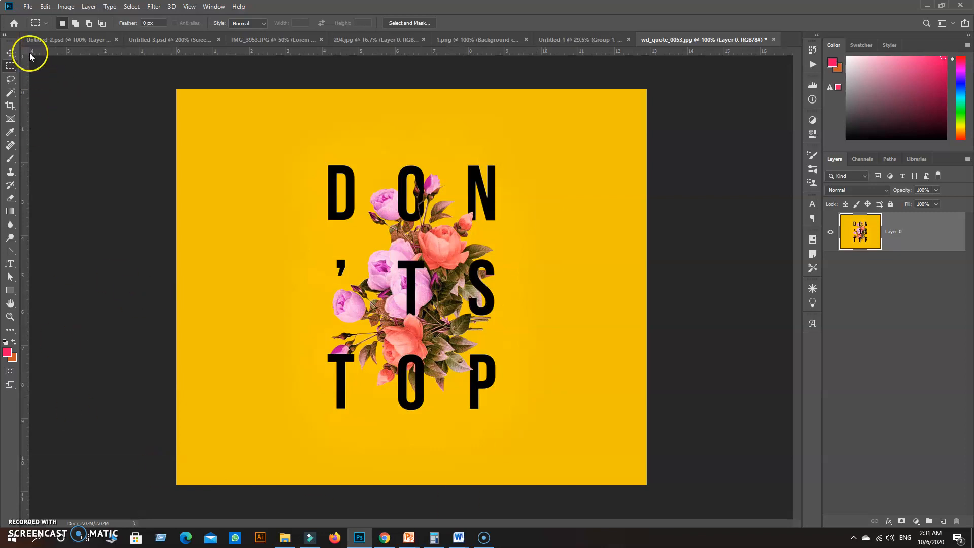
Step: Place 3040791.jpg as an embedded image and scale it to cover the full canvas height
click(28, 7)
click(59, 198)
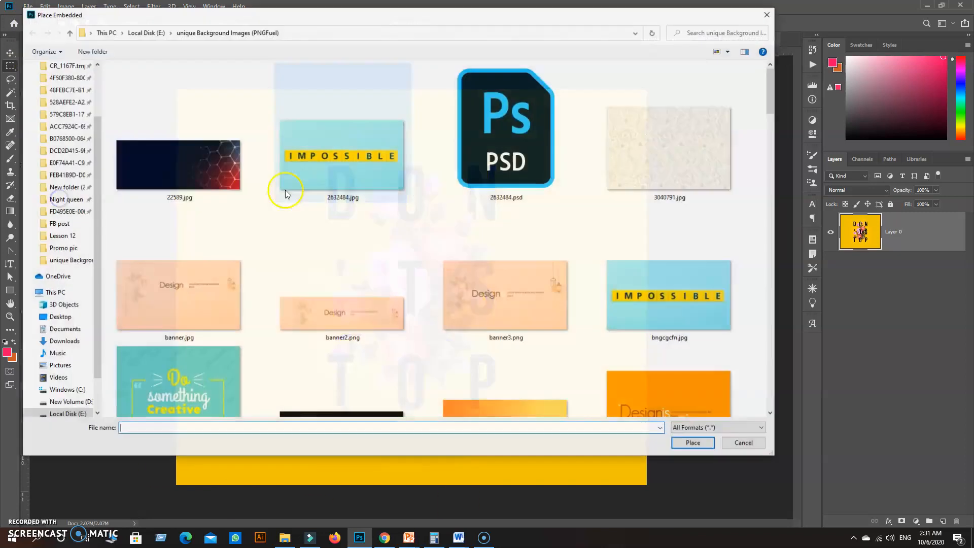
double_click(634, 154)
drag(412, 131, 410, 89)
drag(412, 443, 412, 484)
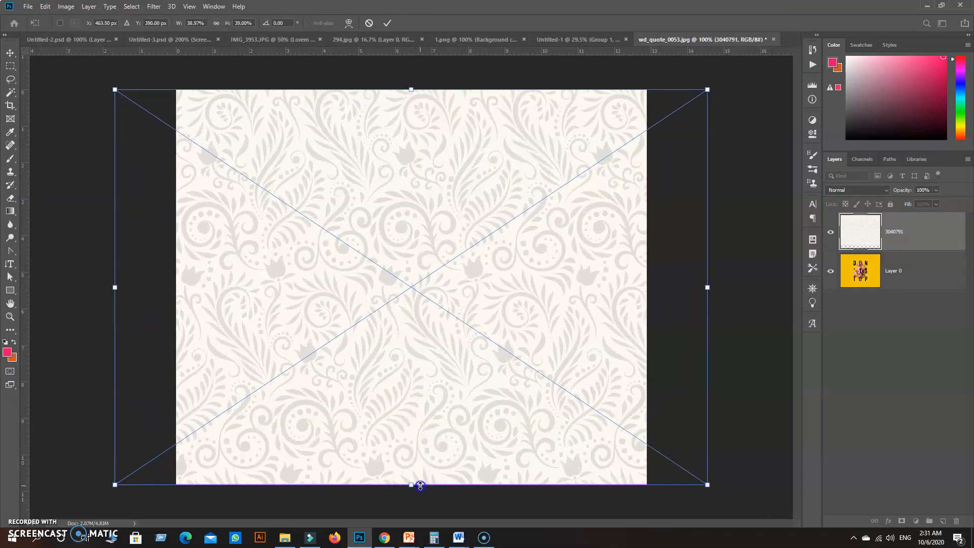
click(7, 57)
Step: Set the blend mode of the 3040791 pattern layer to Multiply
click(886, 273)
click(895, 236)
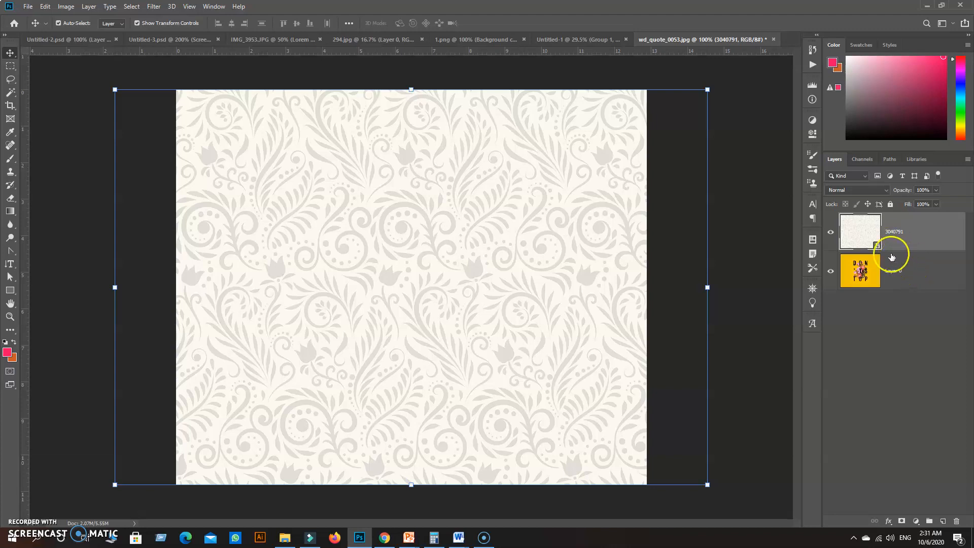
click(890, 192)
click(854, 220)
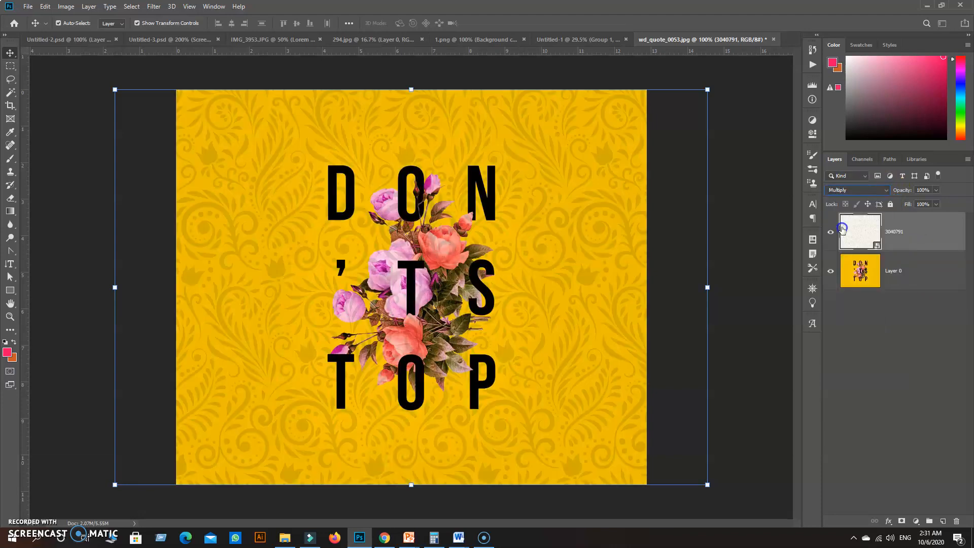
Step: Inspect the pattern over the flowers and add a layer mask to the 3040791 layer
click(897, 271)
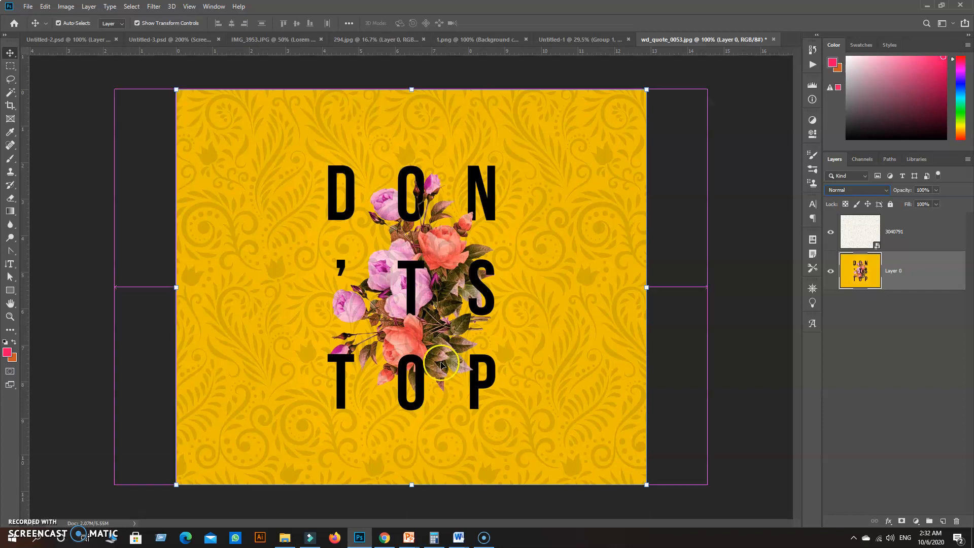
key(ctrl+plus)
key(ctrl+minus)
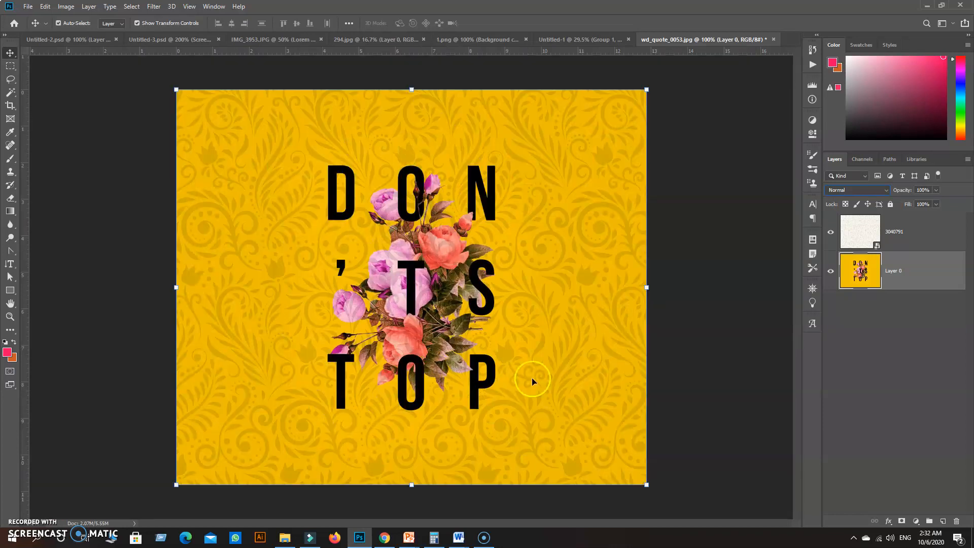
click(892, 241)
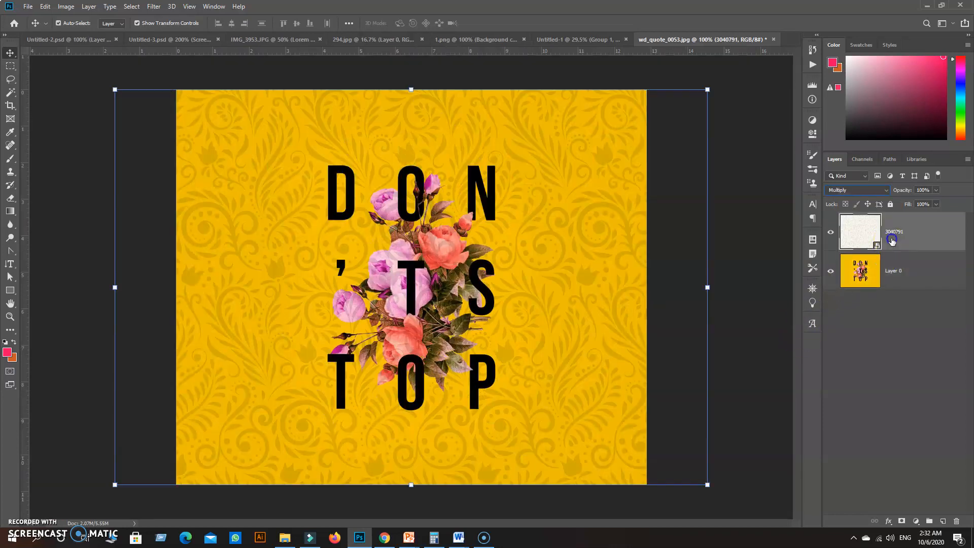
click(901, 521)
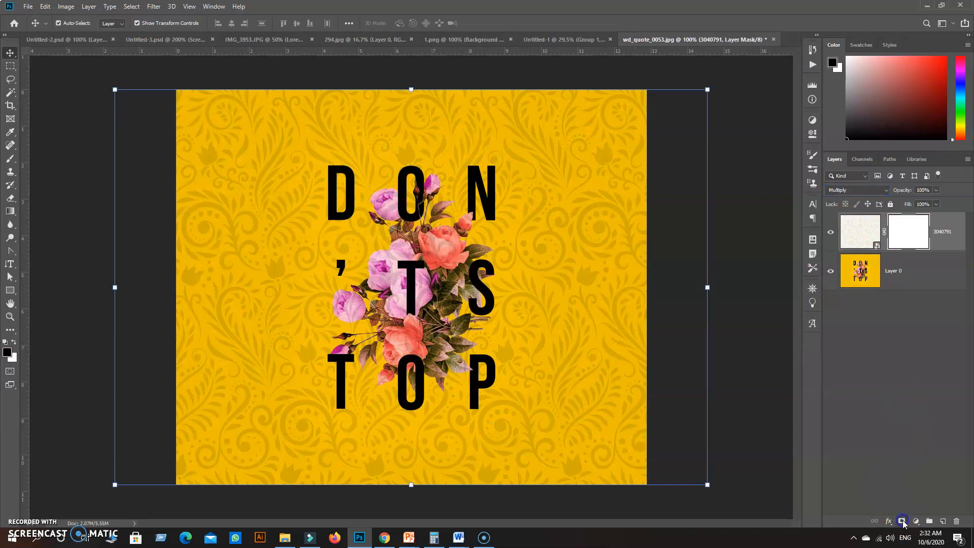
Step: Paint black on the mask over the central flowers with an 80 px Soft Round brush at 0% hardness
click(10, 159)
key(bracketleft)
key(bracketleft)
key(bracketleft)
key(bracketleft)
key(bracketleft)
key(bracketleft)
key(bracketleft)
key(bracketleft)
key(bracketleft)
key(bracketleft)
key(bracketleft)
key(bracketleft)
key(bracketleft)
key(bracketleft)
key(bracketleft)
key(bracketleft)
key(bracketleft)
key(bracketleft)
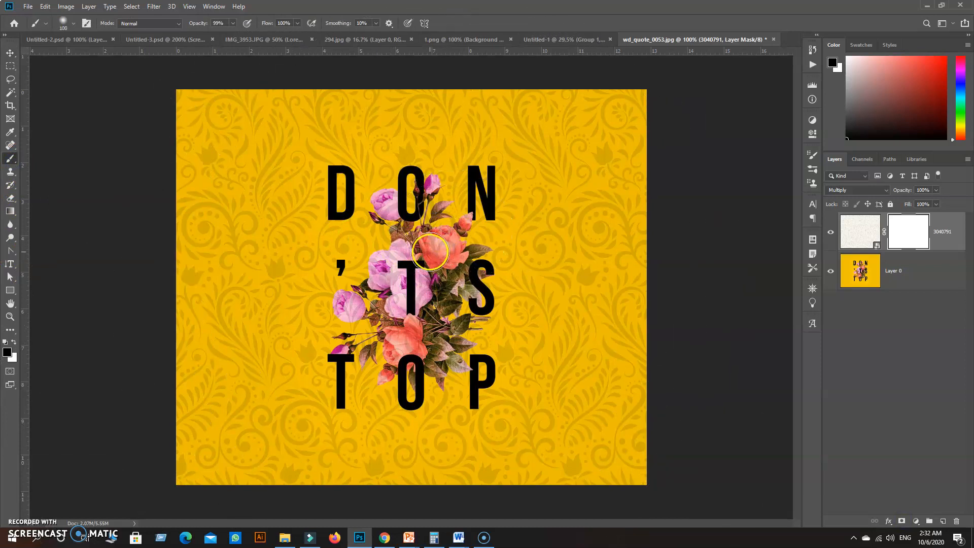
right_click(430, 252)
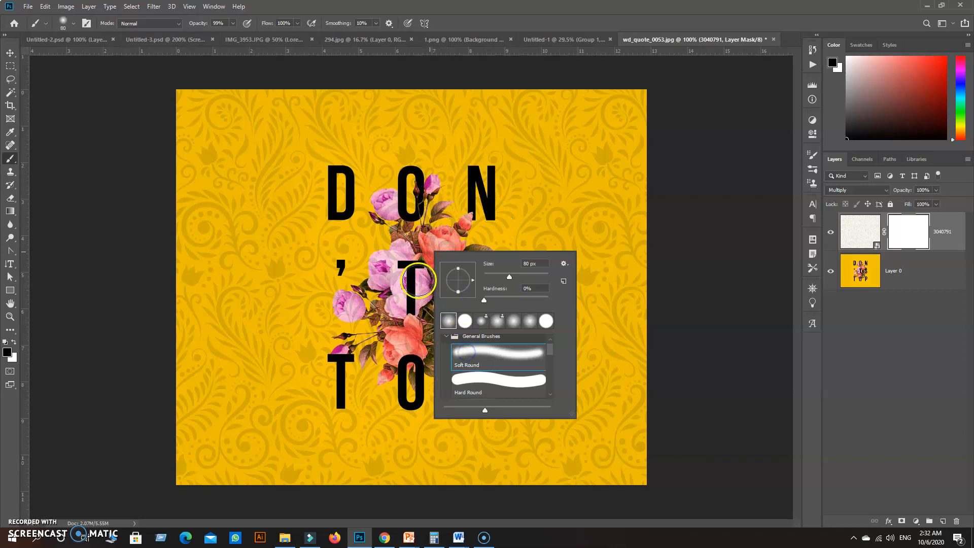
click(417, 279)
click(406, 272)
mouse_move(405, 272)
mouse_down()
mouse_move(406, 343)
mouse_move(448, 336)
mouse_move(438, 312)
mouse_move(451, 266)
mouse_move(426, 242)
mouse_up()
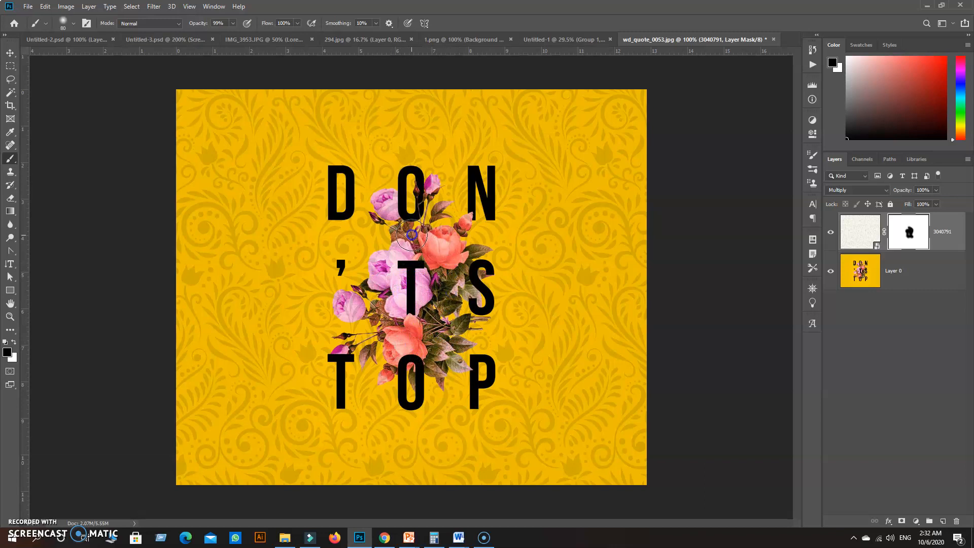
Step: Mask the pattern off the upper and outer pink roses and the lower coral rose with a 45 px brush
key(bracketleft)
key(bracketleft)
key(bracketleft)
click(392, 206)
drag(429, 193, 429, 191)
mouse_move(382, 273)
mouse_down()
mouse_move(382, 287)
mouse_move(354, 304)
mouse_up()
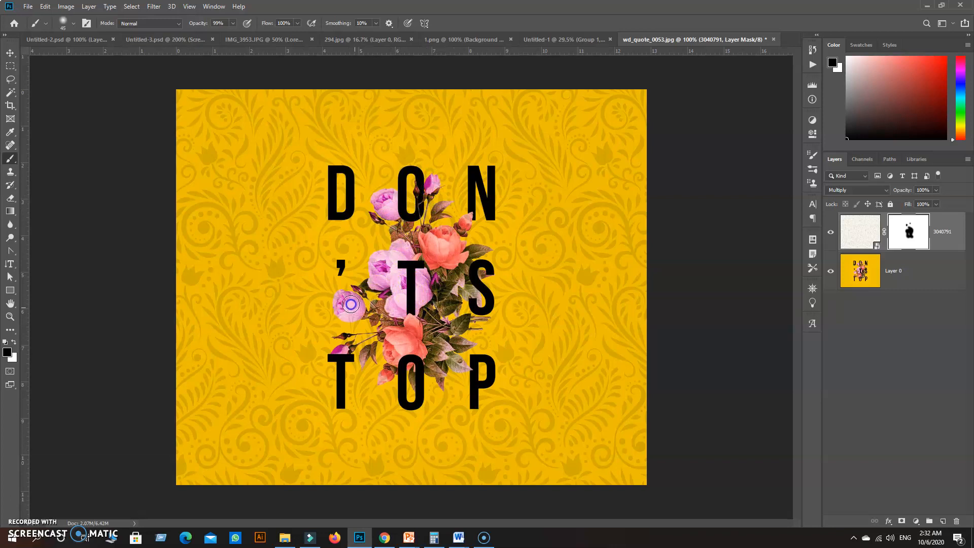
drag(352, 312, 346, 312)
drag(411, 339, 404, 345)
Step: Mask the pattern off the small leaves beside the letter P with a 20 px brush
key(bracketright)
key(bracketleft)
key(bracketleft)
key(bracketleft)
click(461, 367)
click(459, 364)
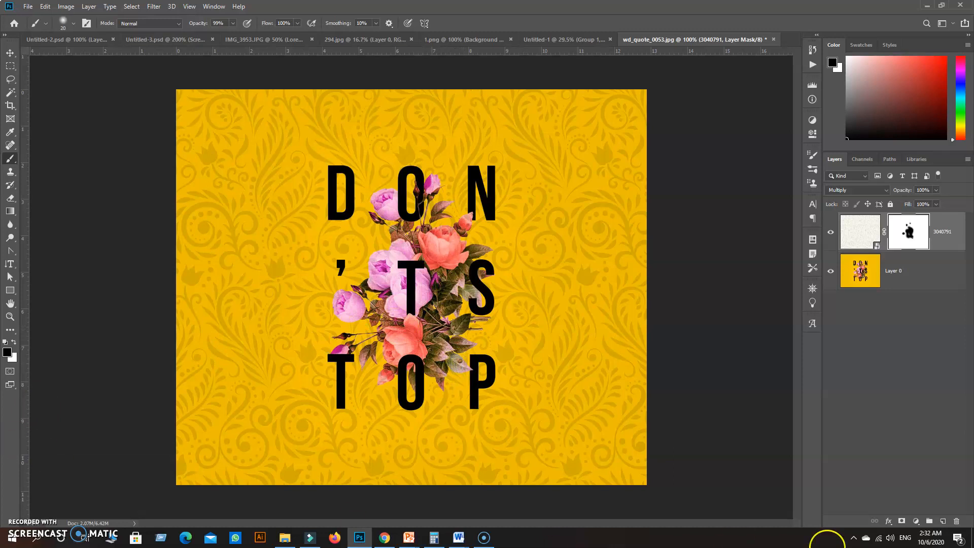